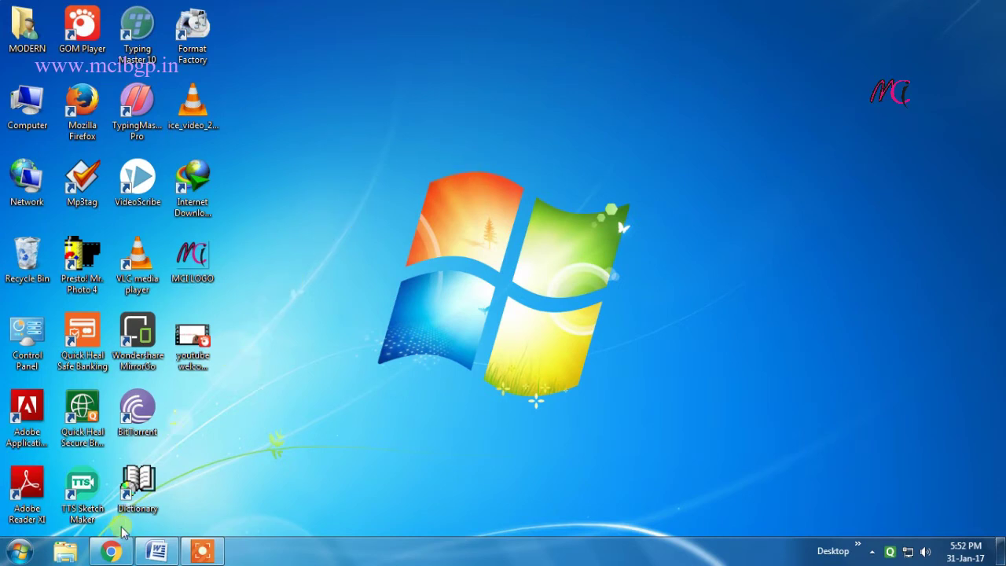
Switch to Chrome to view the Modern Computer Institute YouTube channel, and minimise the browser.
left_click(111, 551)
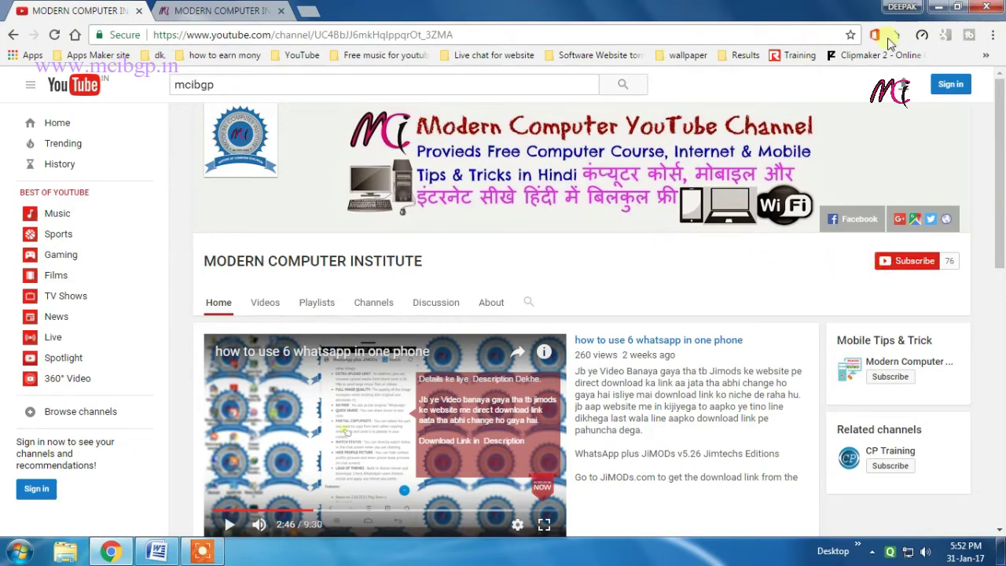
left_click(932, 13)
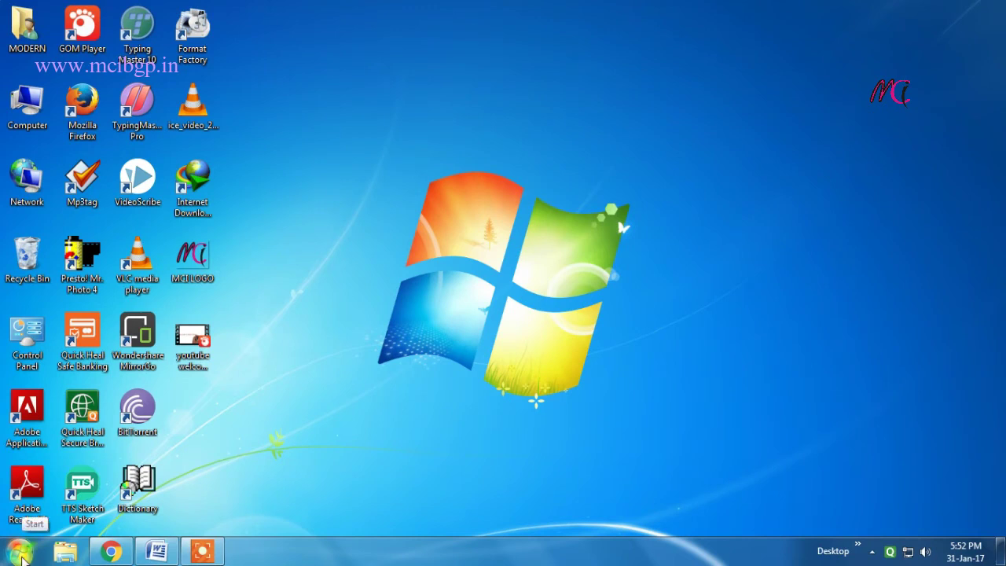
Launch Calculator from the Windows accessories, move it to the middle of the desktop and close it.
left_click(20, 553)
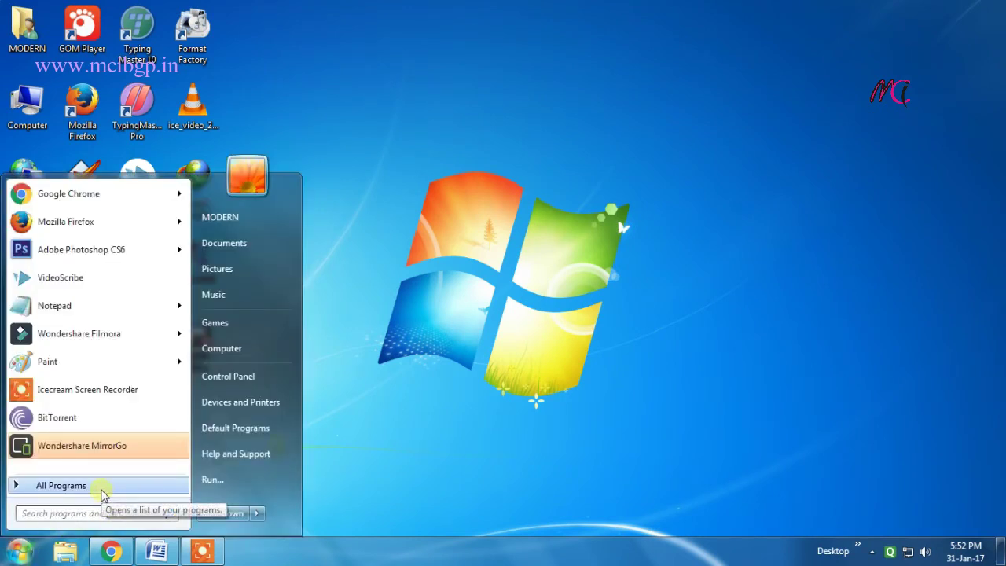
left_click(61, 486)
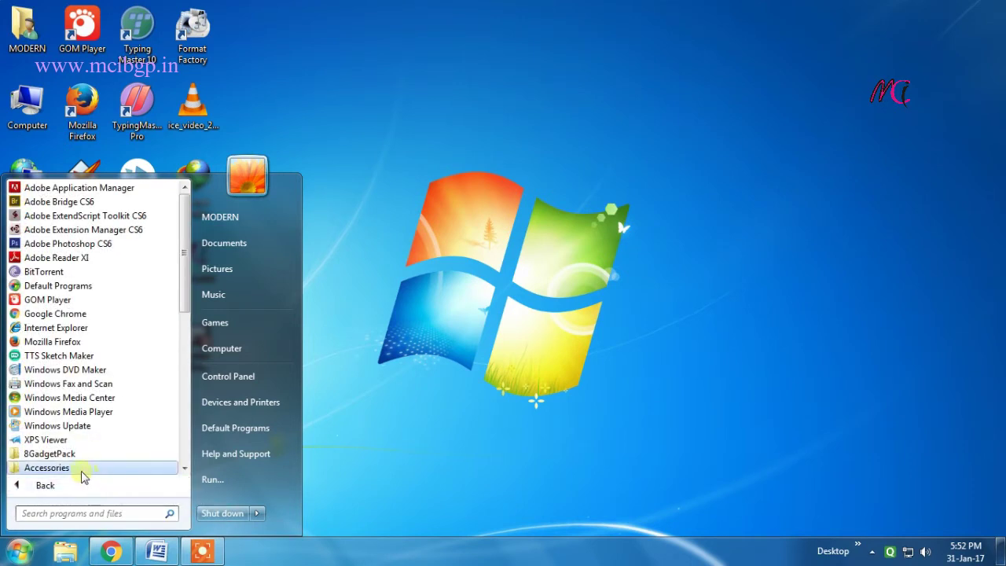
left_click(78, 470)
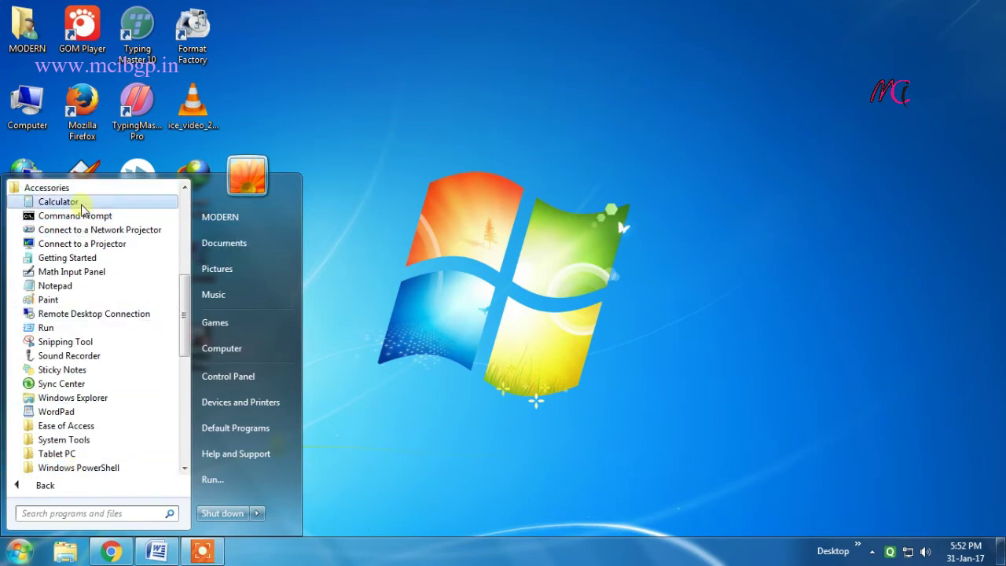
left_click(59, 202)
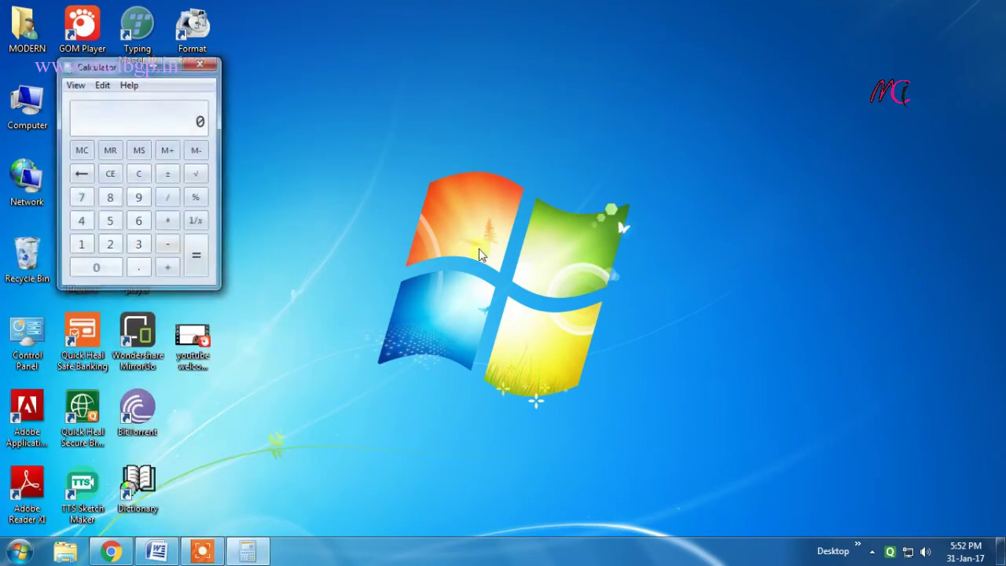
left_click_drag(113, 75, 489, 121)
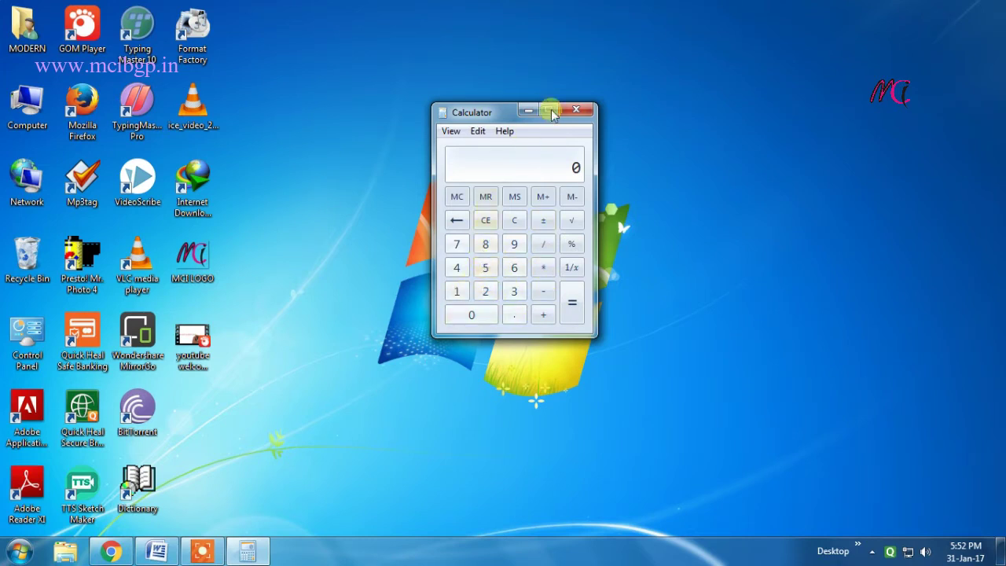
left_click(578, 112)
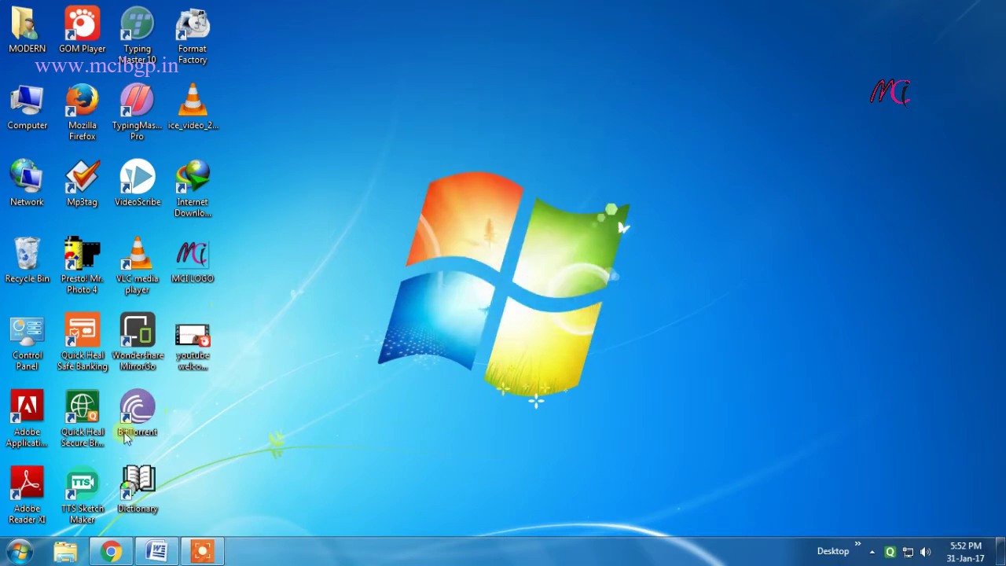
Locate the Snipping Tool among the Windows accessories.
left_click(22, 553)
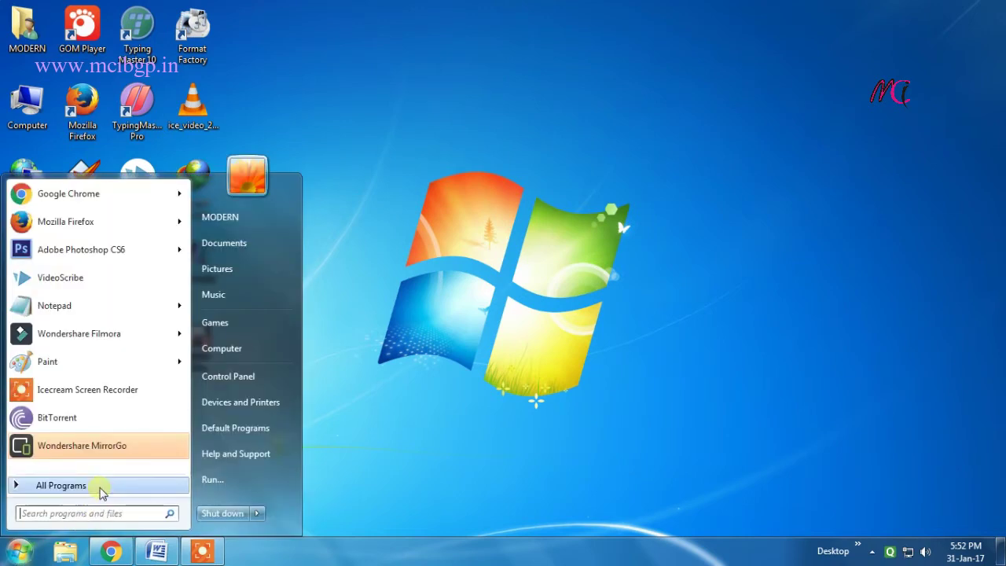
left_click(98, 487)
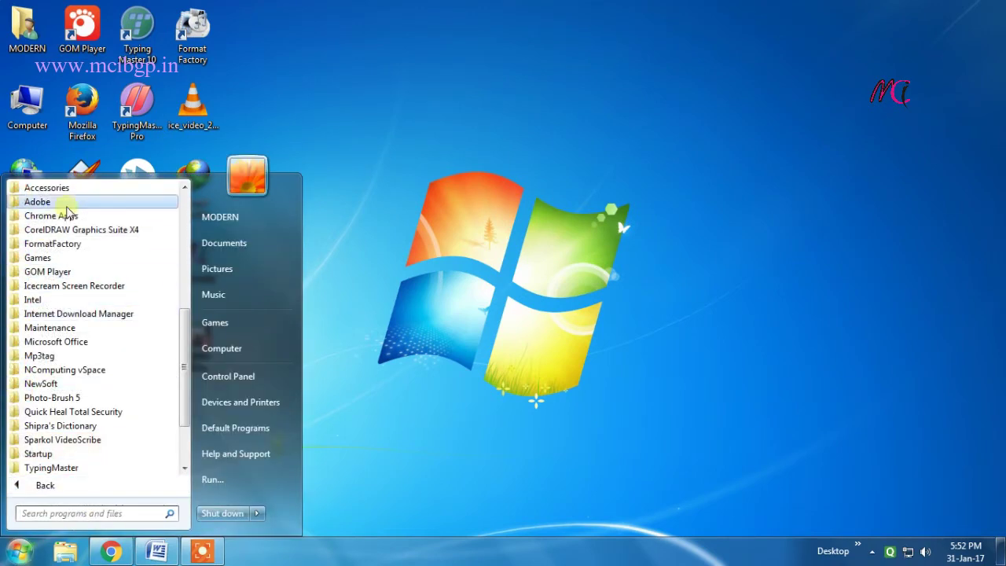
left_click(65, 190)
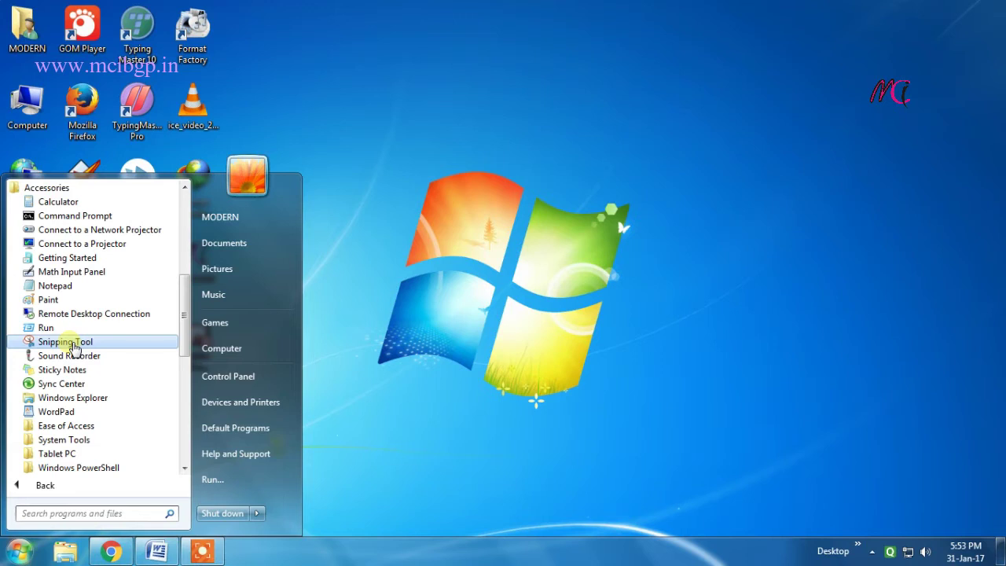
left_click(638, 355)
Launch Microsoft Word with the winword command and maximise its window.
left_click(19, 551)
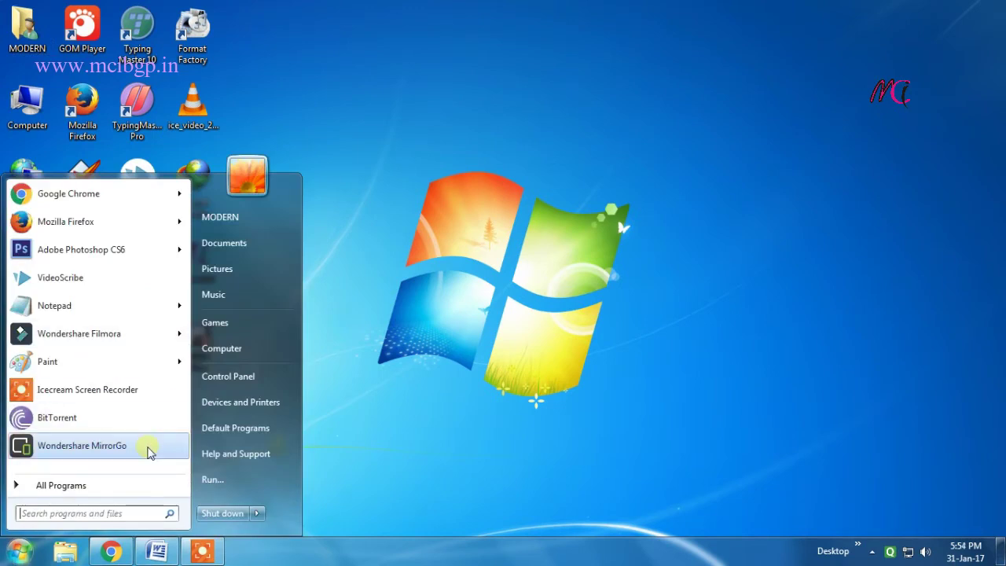
type("winword")
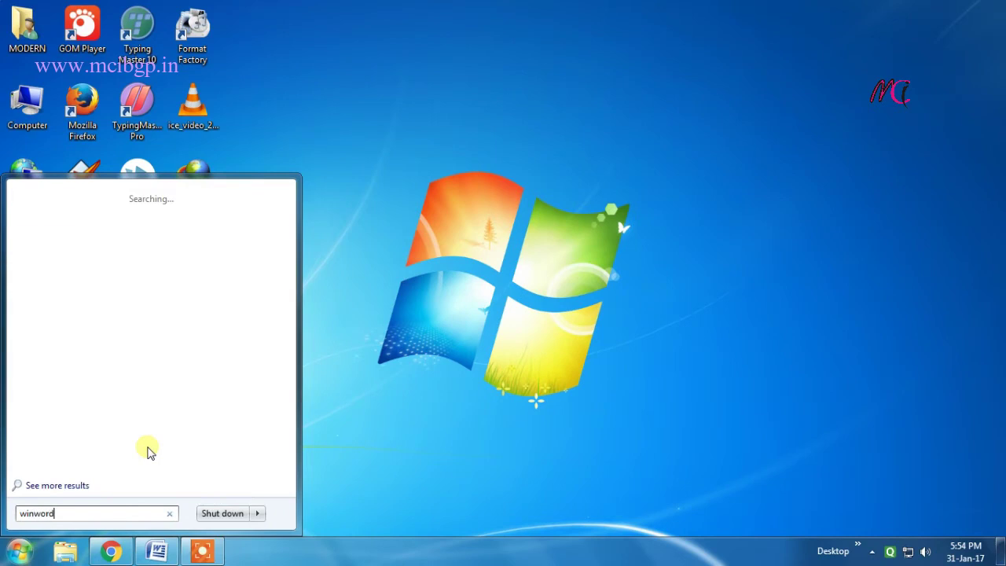
key("Return")
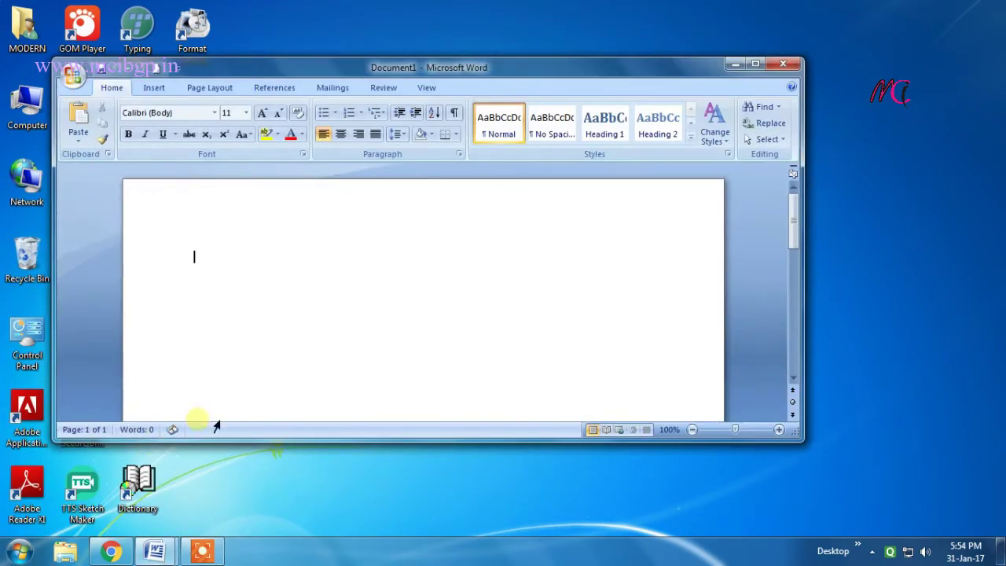
left_click(755, 62)
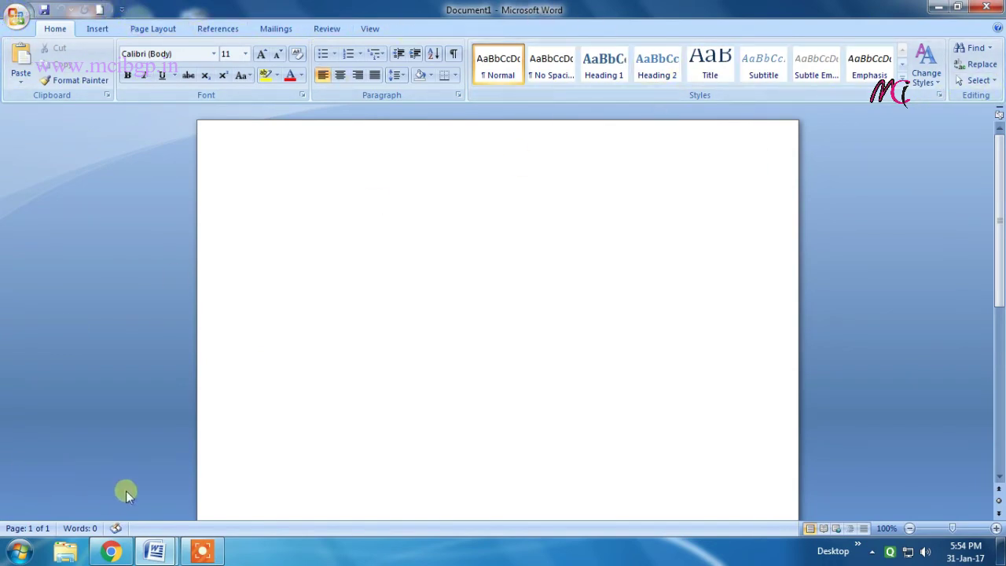
Launch the Snipping Tool from the Windows accessories over the blank Word document.
left_click(7, 558)
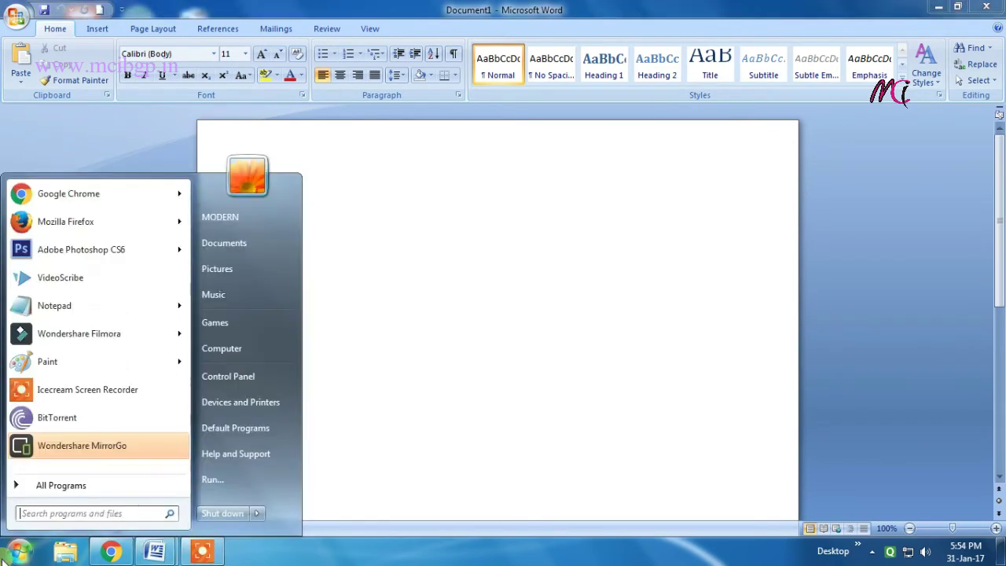
left_click(77, 485)
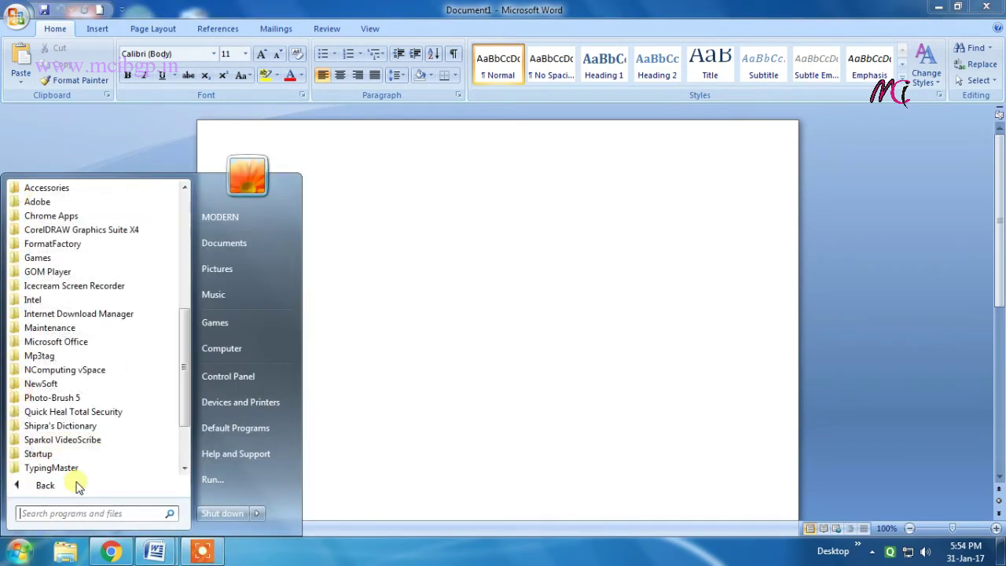
left_click(71, 189)
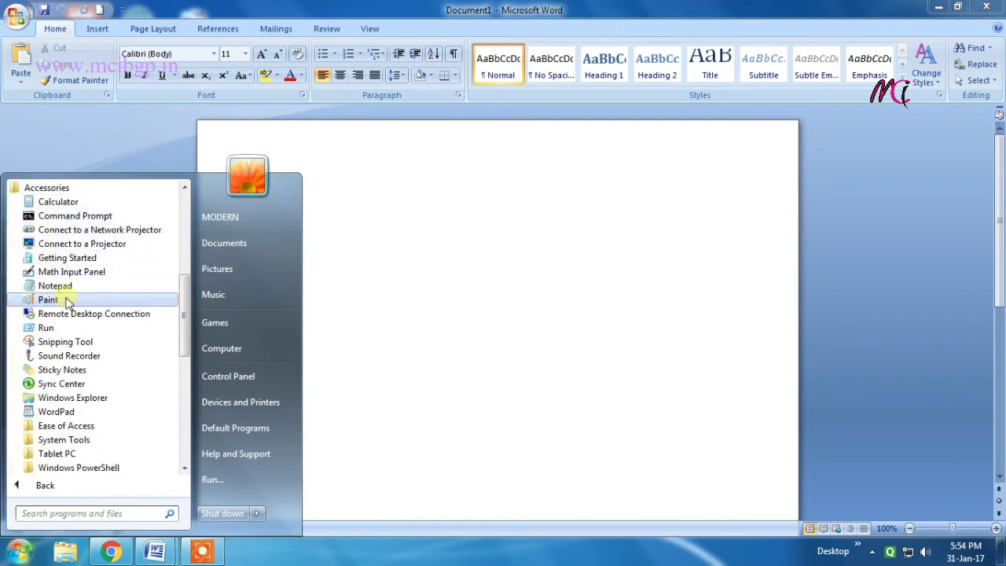
left_click(79, 342)
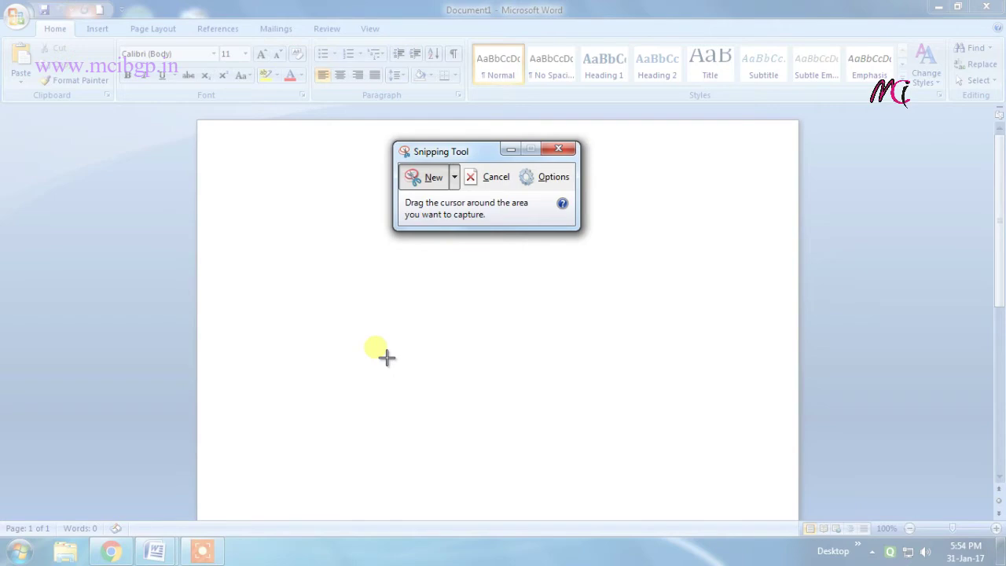
left_click_drag(474, 152, 469, 182)
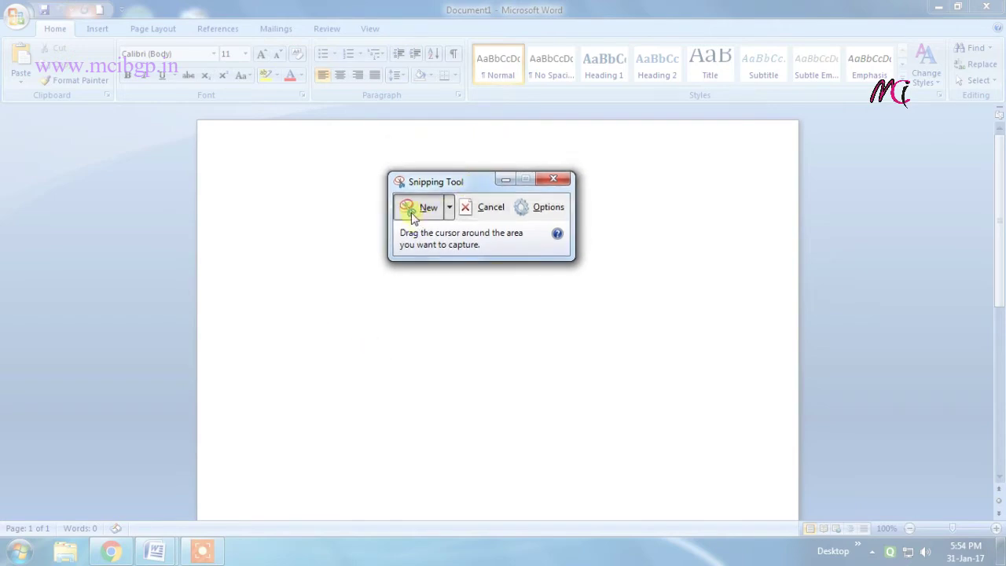
Capture a rectangular snip of Word's title bar and Home ribbon, and copy it.
left_click(450, 207)
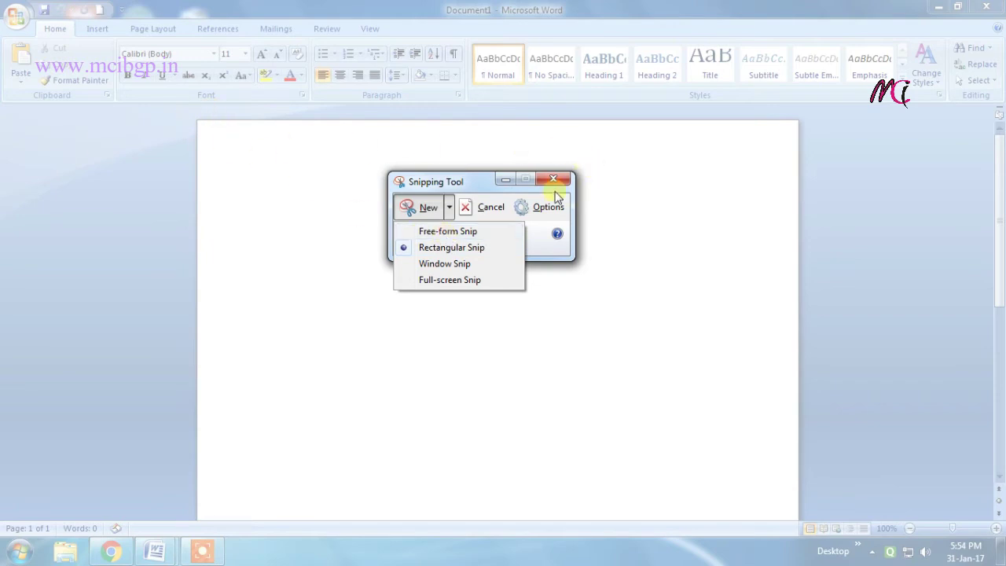
left_click(448, 207)
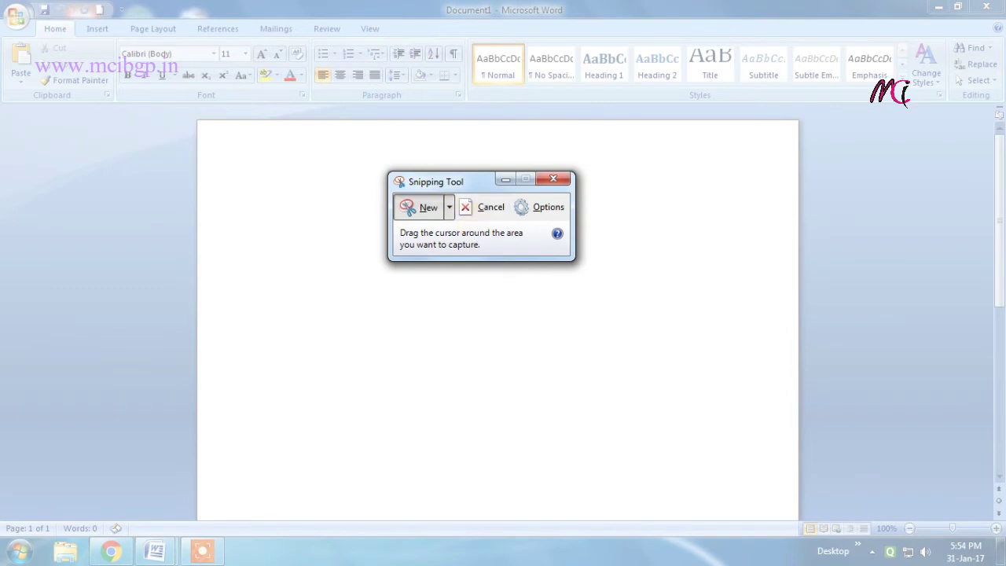
left_click_drag(19, 24, 1000, 101)
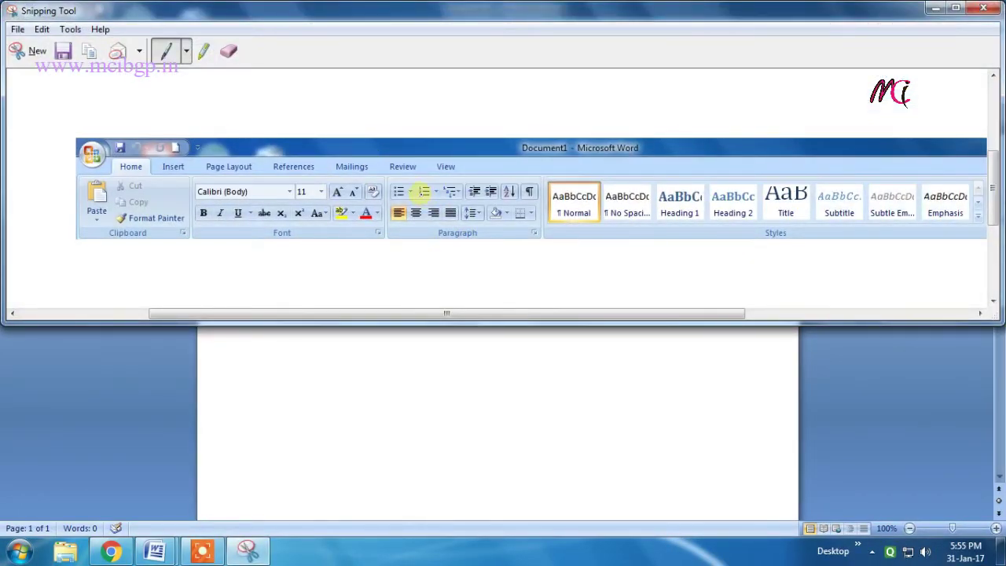
left_click(87, 53)
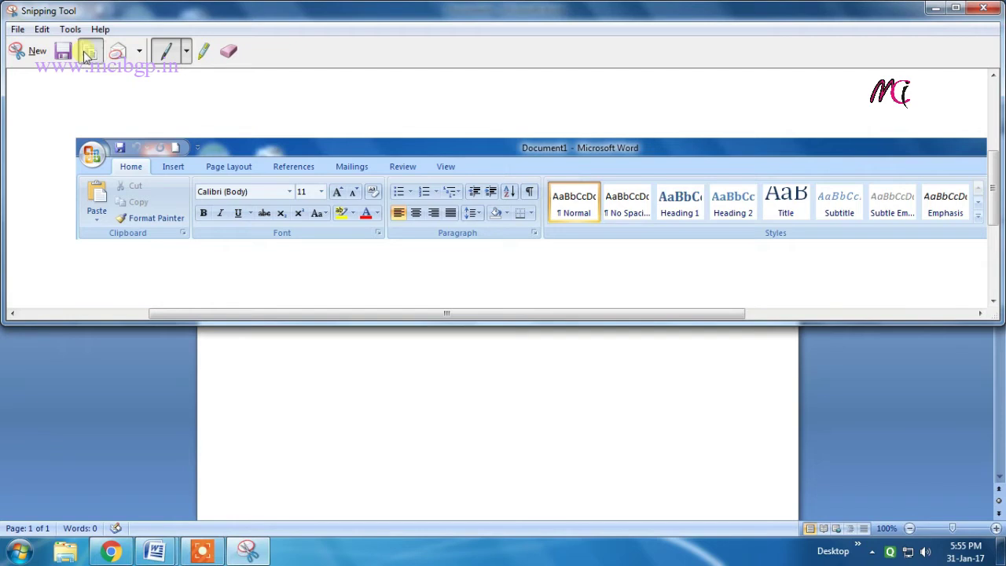
Minimise the Snipping Tool and paste the copied ribbon snip into the blank Word document.
left_click(935, 10)
right_click(303, 228)
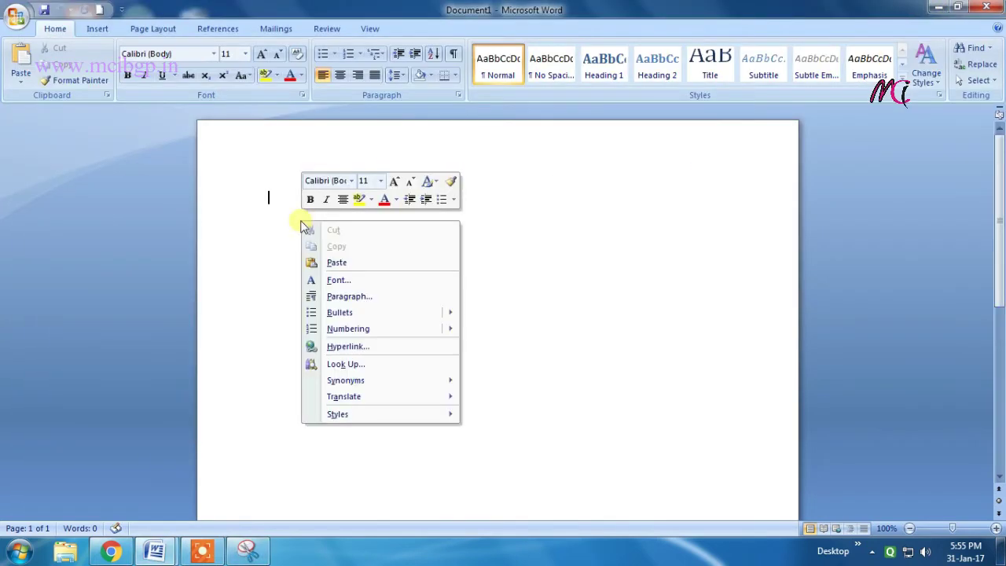
left_click(548, 264)
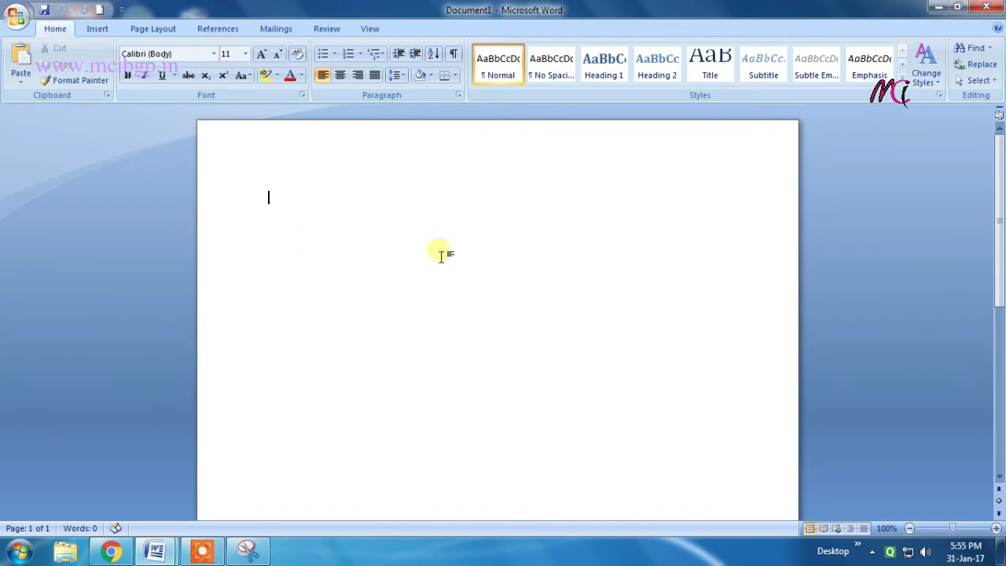
key("ctrl+v")
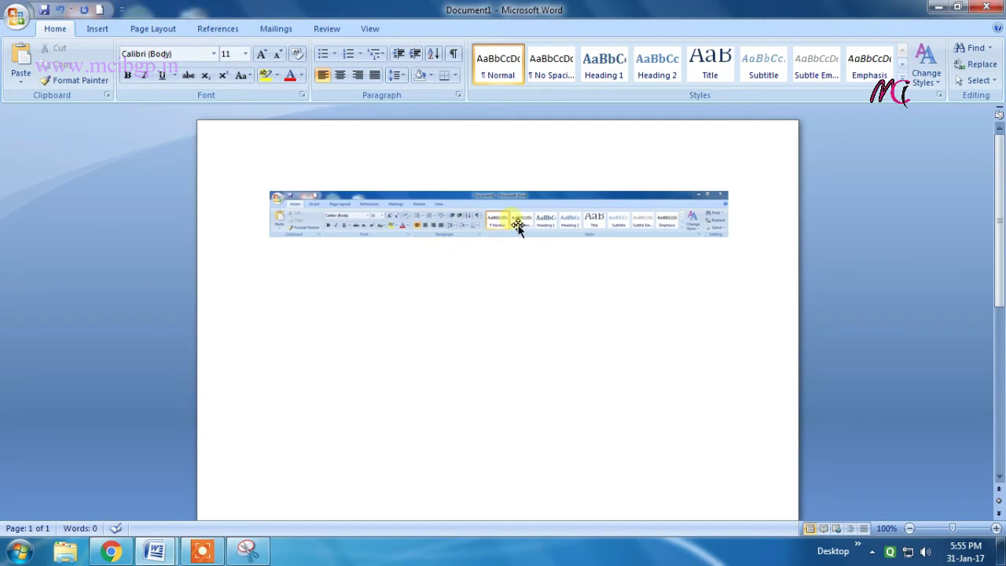
Stretch the pasted ribbon picture to about twice its height and slightly wider, just past the page's right margin.
left_click(518, 227)
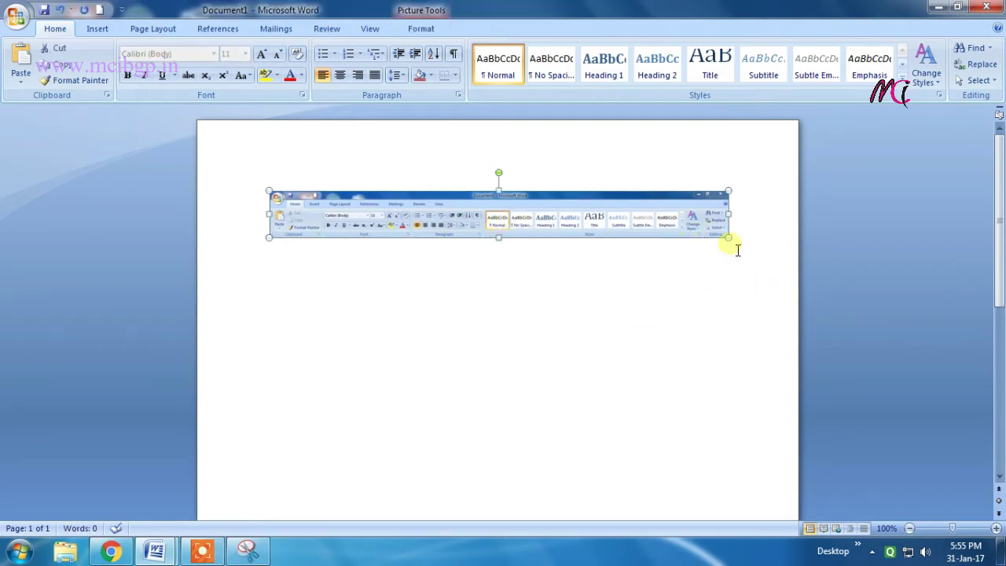
left_click_drag(498, 238, 499, 291)
left_click_drag(268, 241, 245, 252)
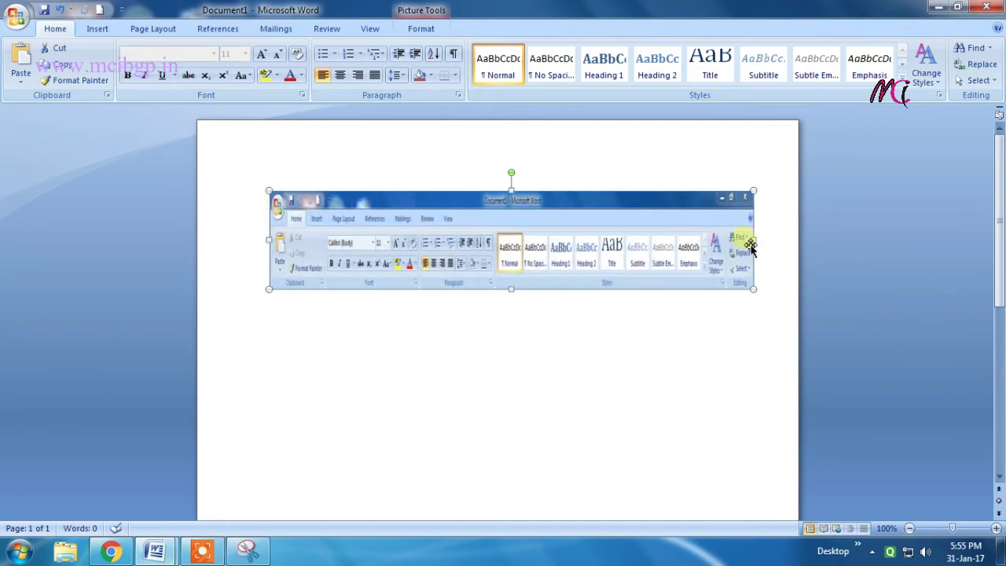
mouse_move(760, 244)
left_mouse_down()
mouse_move(773, 254)
mouse_move(764, 252)
left_mouse_up()
left_click_drag(621, 252, 460, 321)
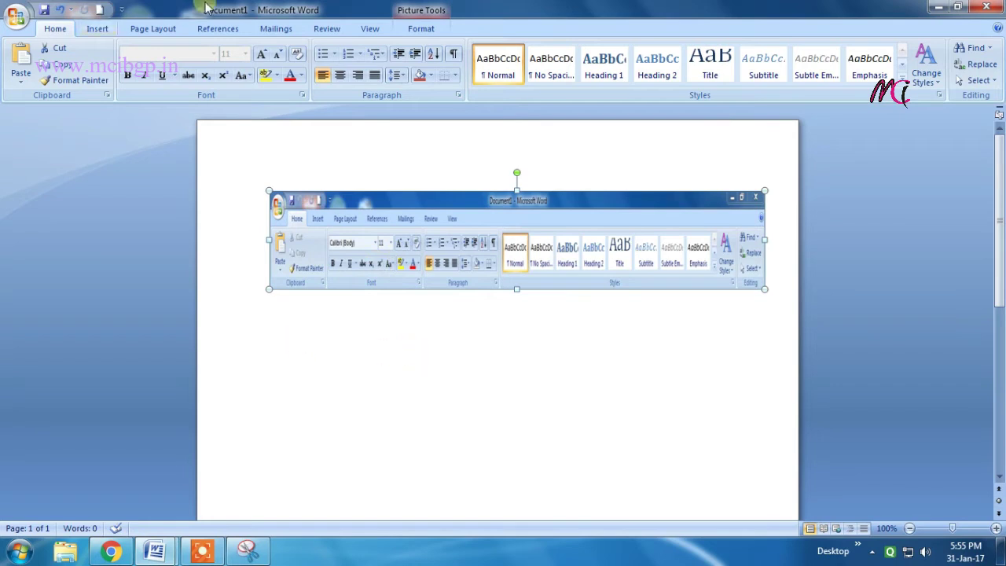
Draw a text box about 2.08" wide and 0.41" high below the ribbon picture and enter "Group" in it.
left_click(96, 30)
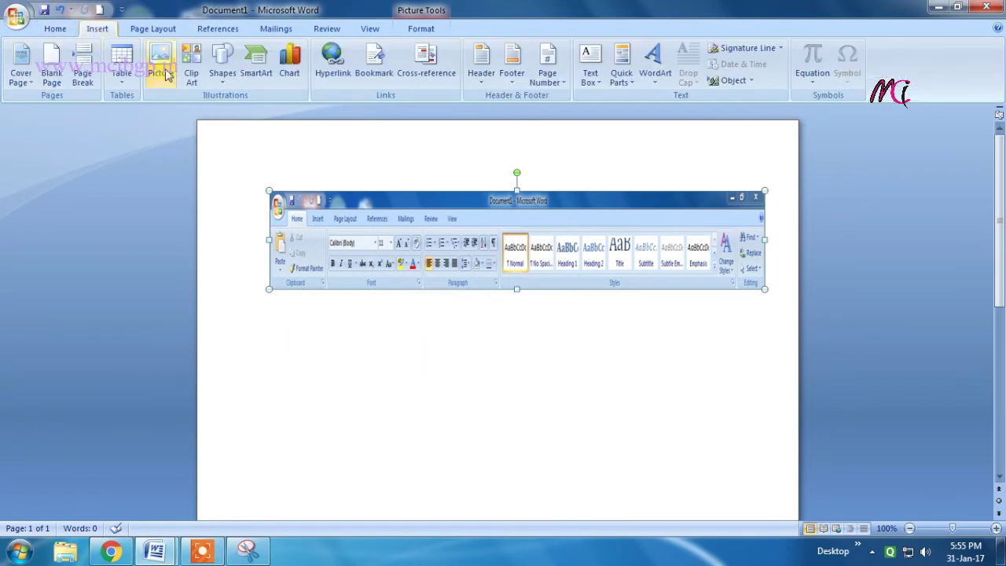
left_click(215, 79)
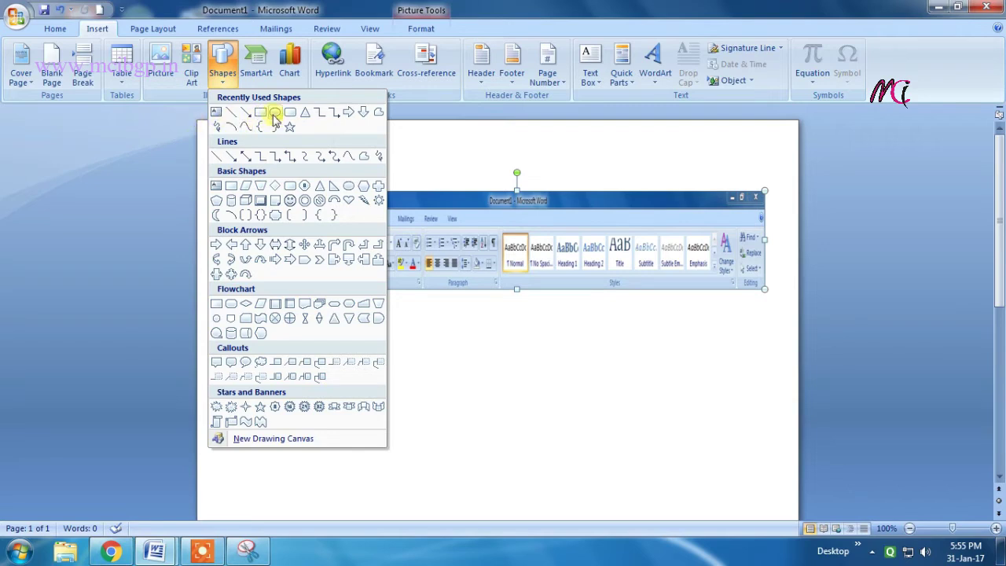
left_click(216, 115)
left_click_drag(381, 339, 530, 369)
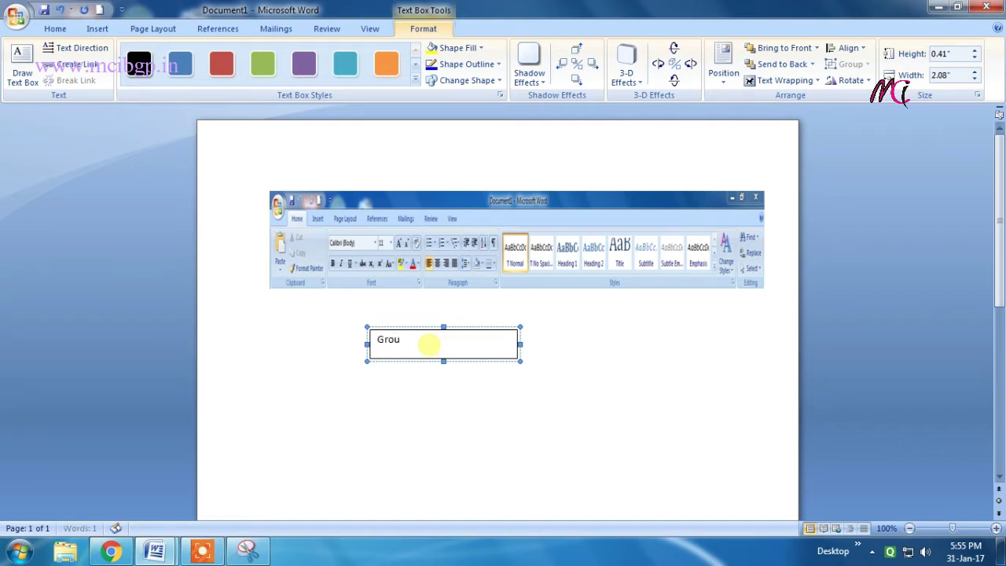
Increase the font size of the word "Group" in the text box by several steps.
left_click_drag(478, 344, 370, 339)
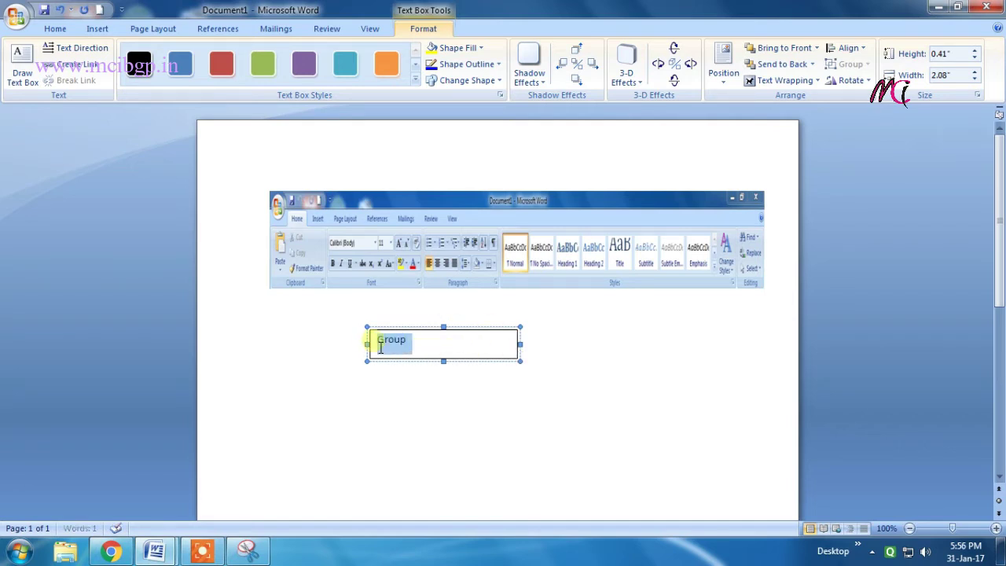
key("ctrl+shift+period")
key("ctrl+shift+period")
key("ctrl+shift+period")
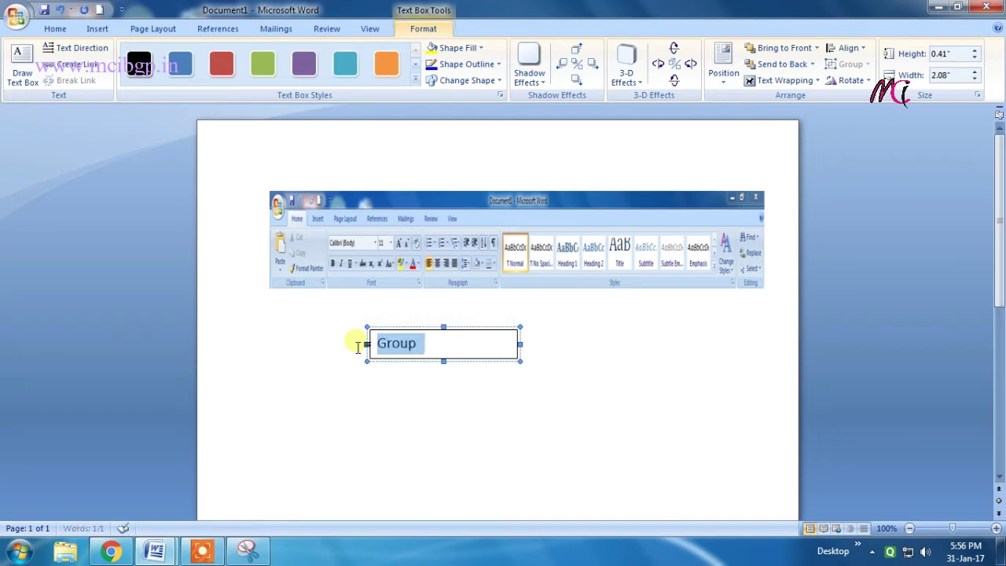
Narrow the "Group" text box to about 0.92" wide and give it the solid green text box style.
key("ctrl+shift+comma")
left_click(533, 348)
mouse_move(454, 356)
left_mouse_down()
mouse_move(432, 352)
mouse_move(444, 357)
left_mouse_up()
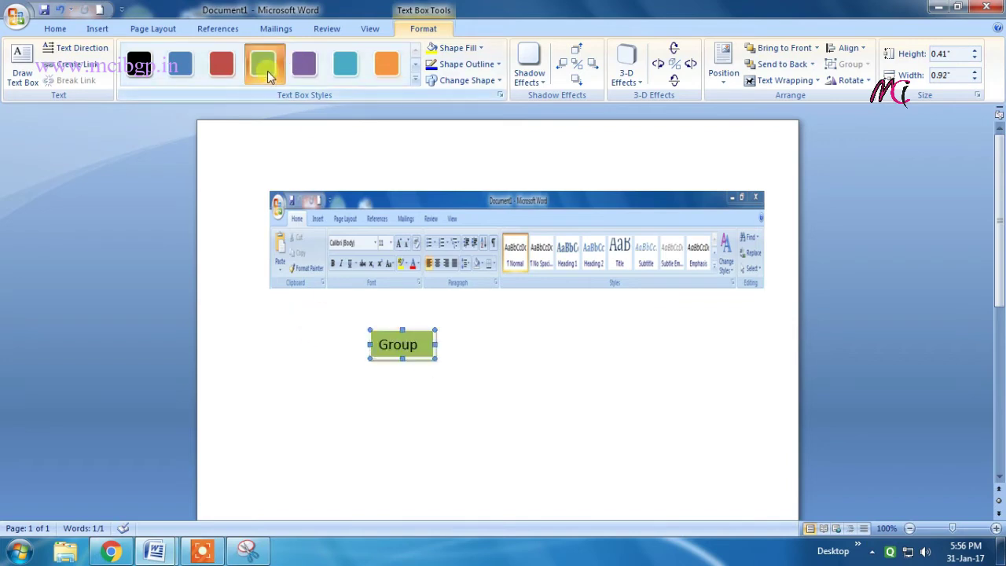
left_click(265, 67)
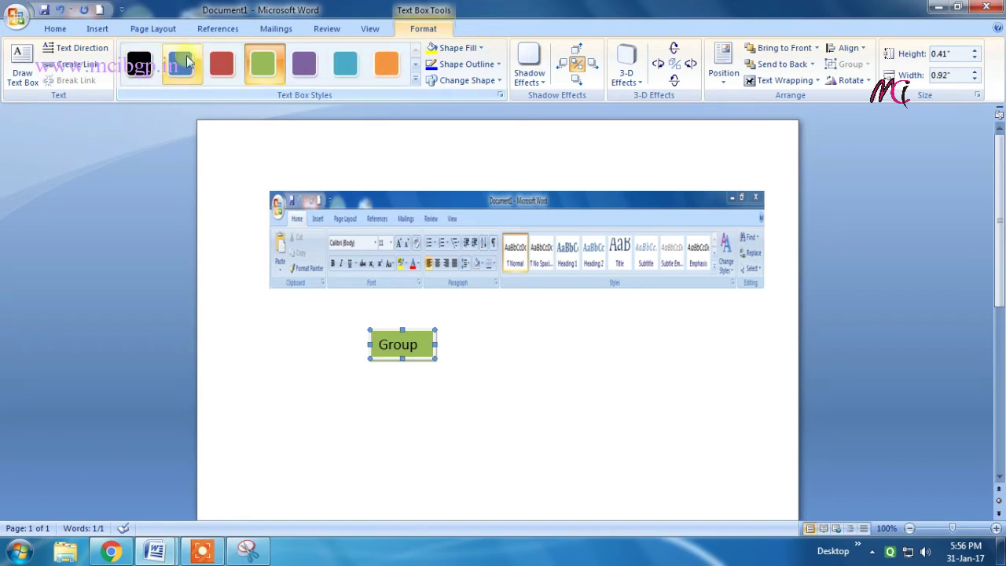
Draw a straight arrow from the Font group label in the ribbon picture down to the "Group" text box.
left_click(99, 29)
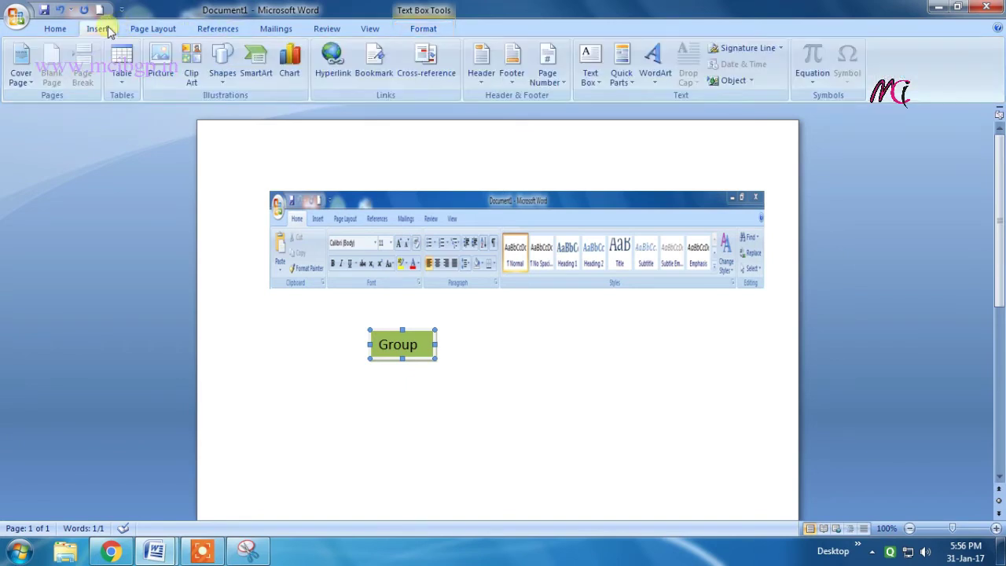
left_click(223, 61)
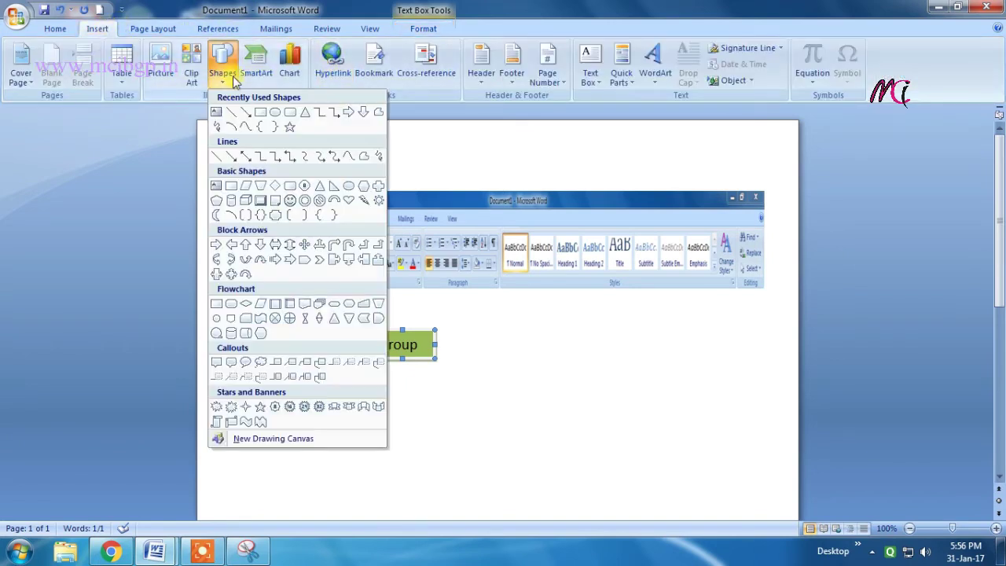
left_click(267, 126)
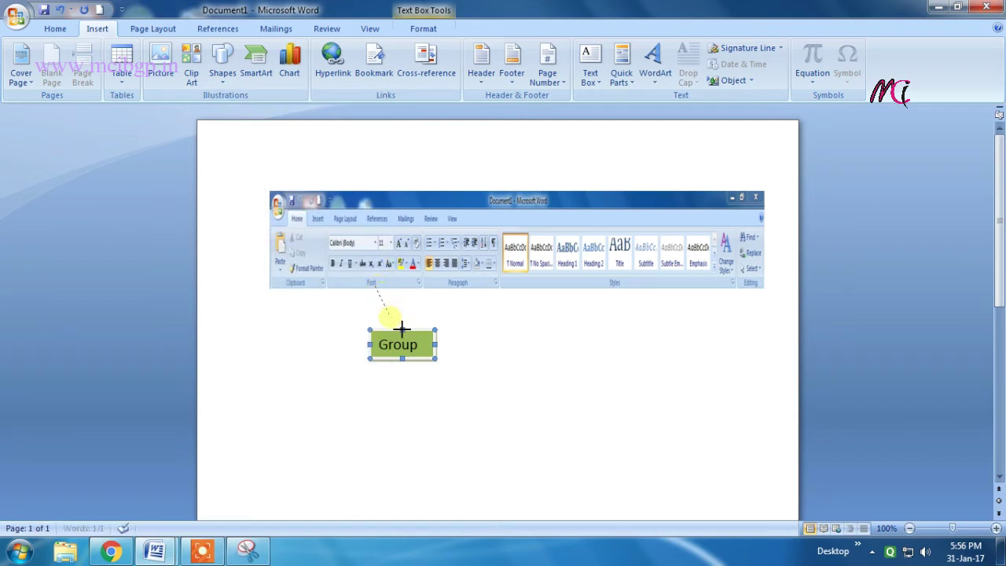
left_click_drag(395, 327, 397, 327)
key("Tab")
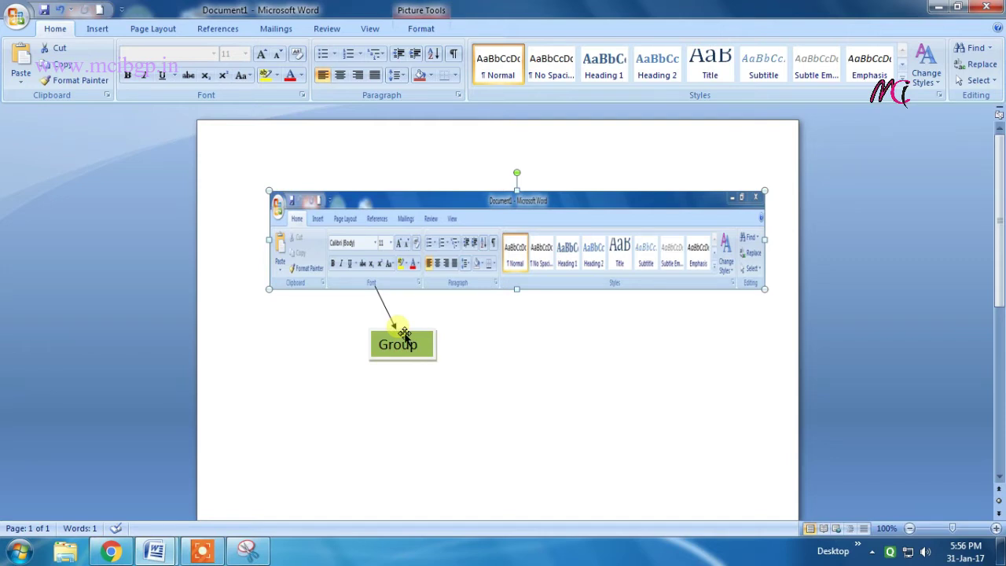
Close the Word document without saving it and bring up the Snipping Tool.
key("alt+F4")
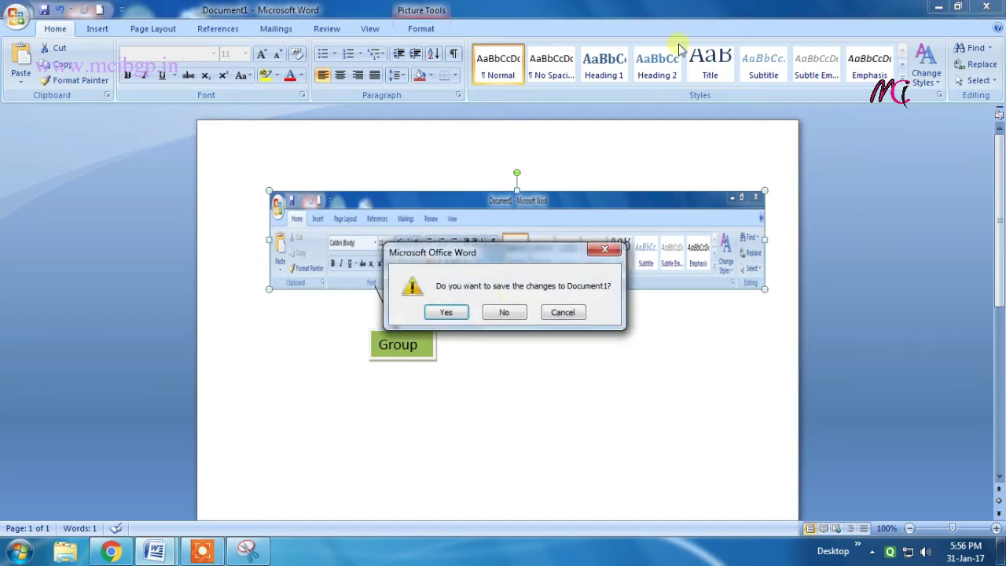
left_click(511, 318)
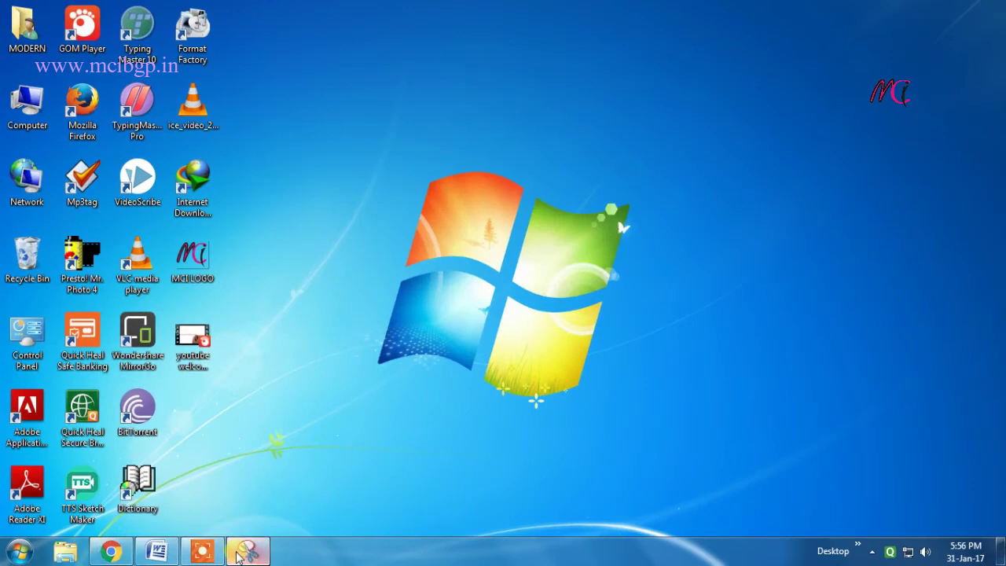
left_click(238, 557)
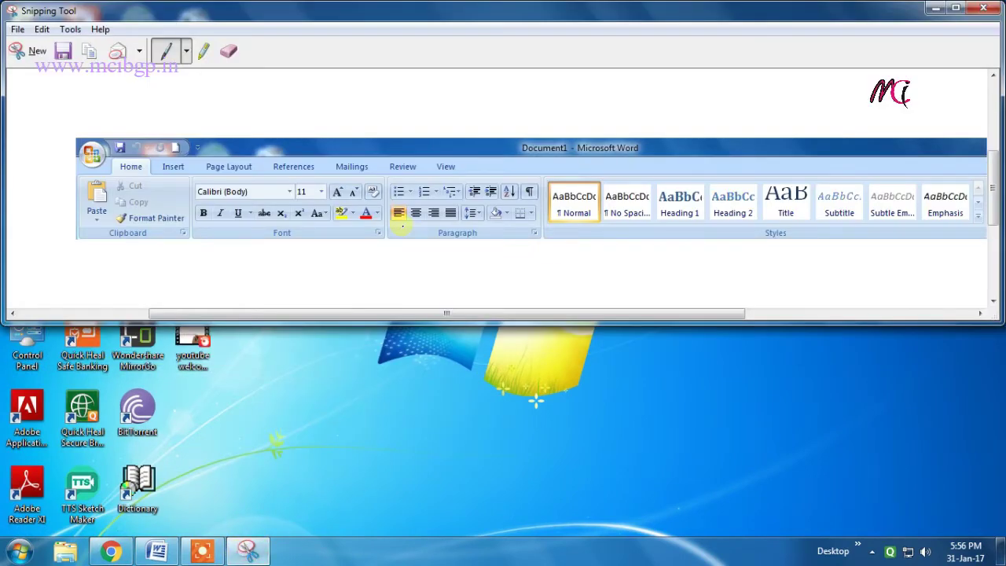
Capture a new rectangular snip covering the full width of the Windows taskbar.
left_click(34, 53)
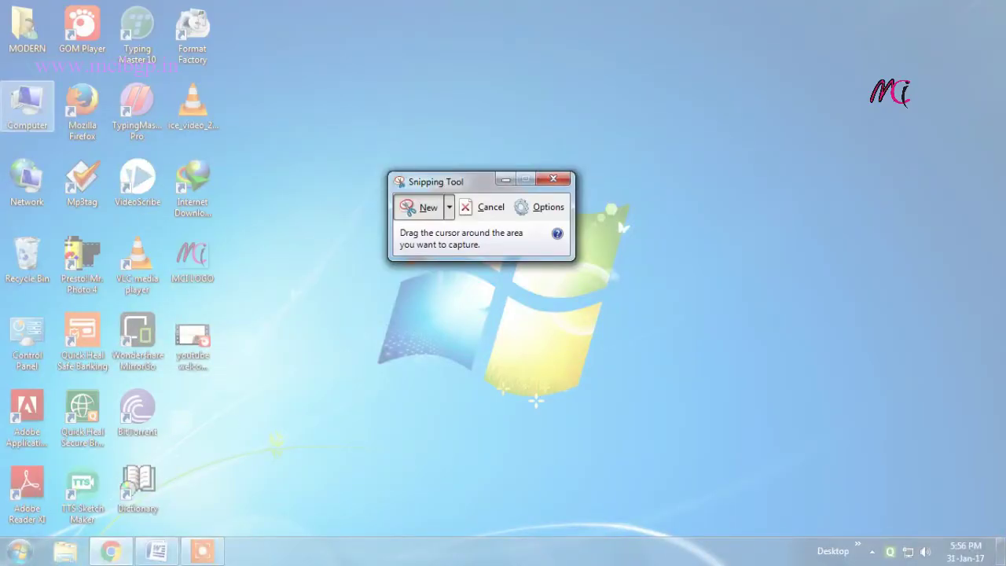
left_click_drag(535, 401, 536, 401)
left_click_drag(14, 555, 1005, 565)
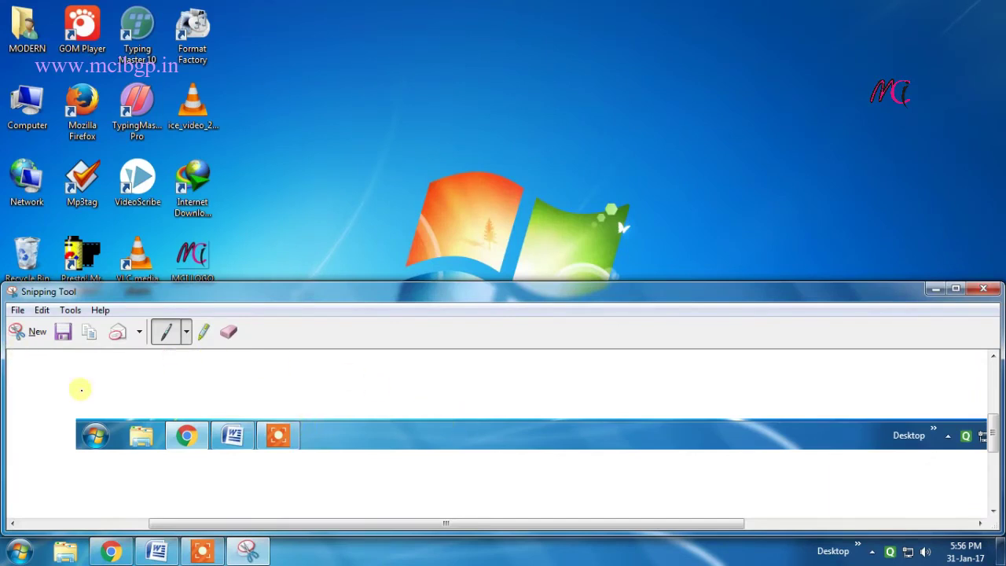
Save the taskbar snip to the Desktop as a PNG file named taskbar.
left_click(68, 333)
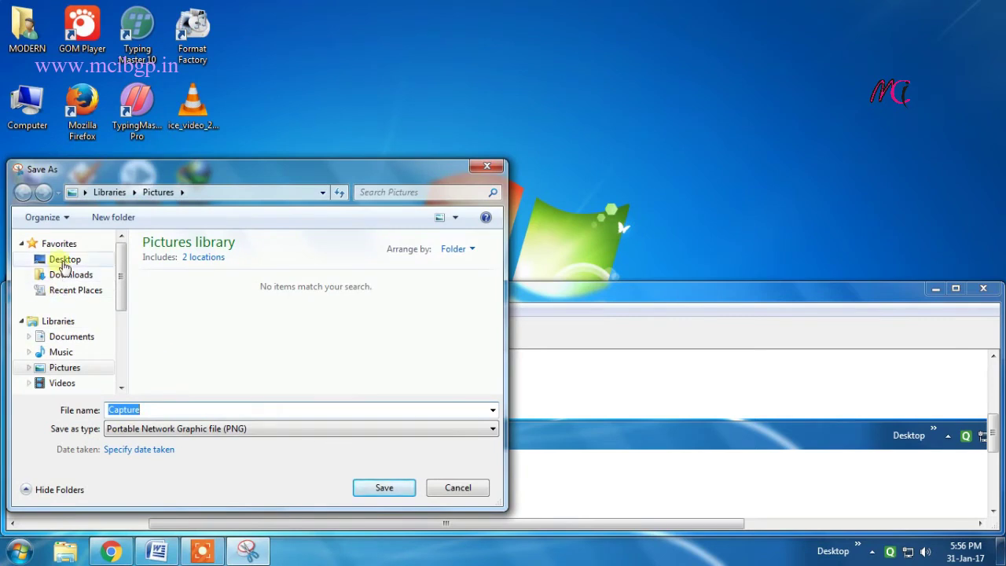
left_click(66, 259)
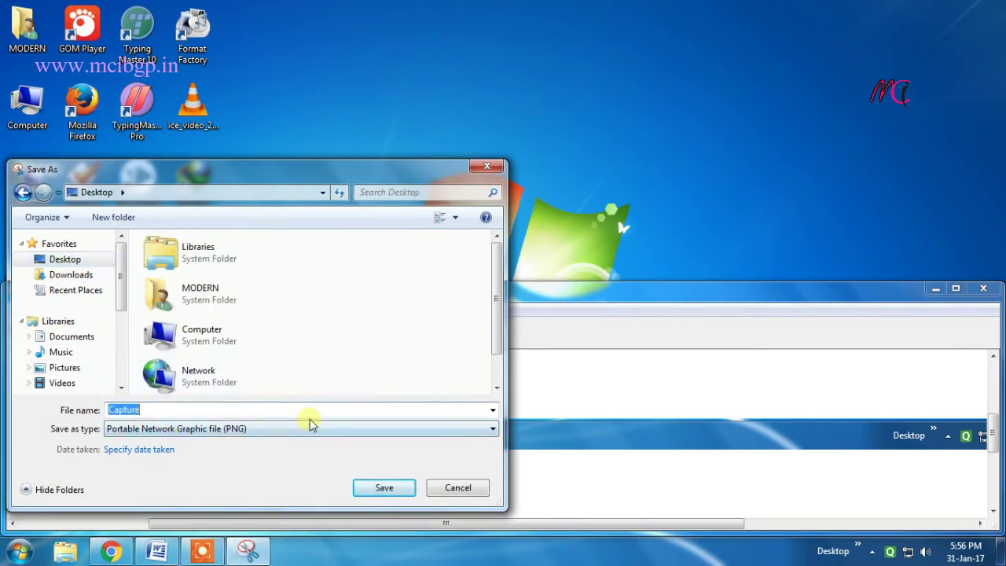
type("taskbar")
left_click(366, 489)
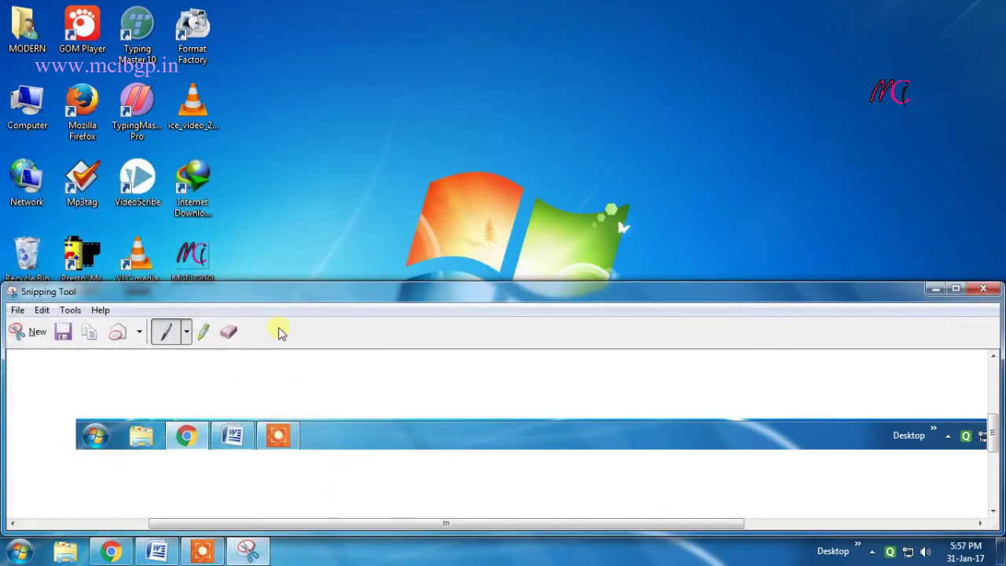
Close the Snipping Tool and check the saved taskbar image in Windows Photo Viewer.
left_click(982, 288)
double_click(193, 420)
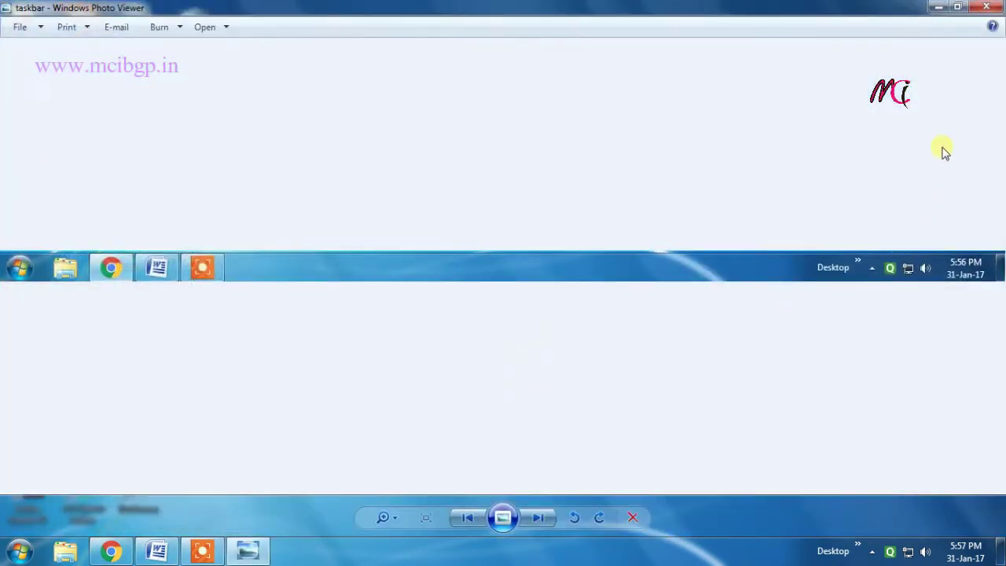
left_click(987, 7)
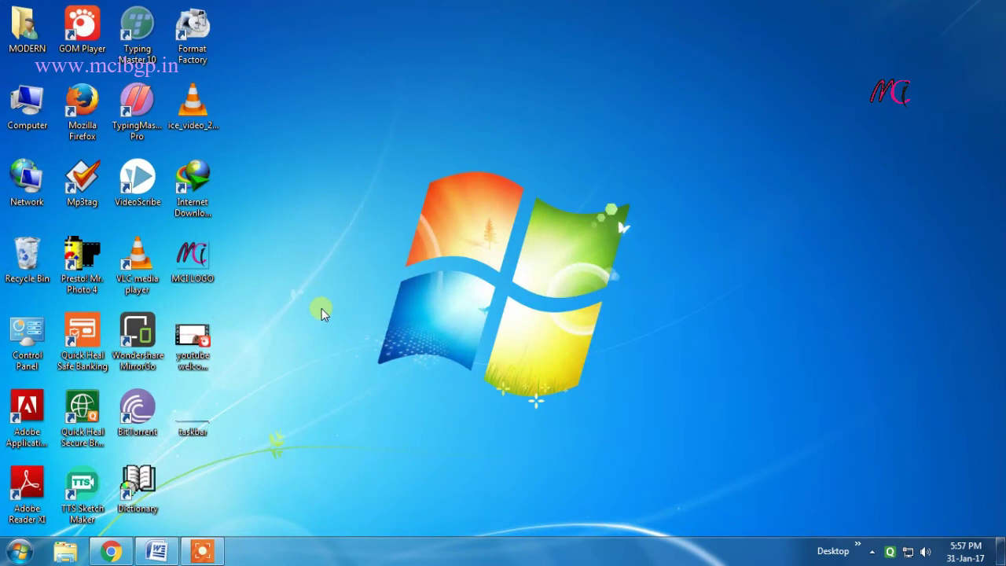
Launch Magnifier from the Ease of Access accessories.
left_click(20, 550)
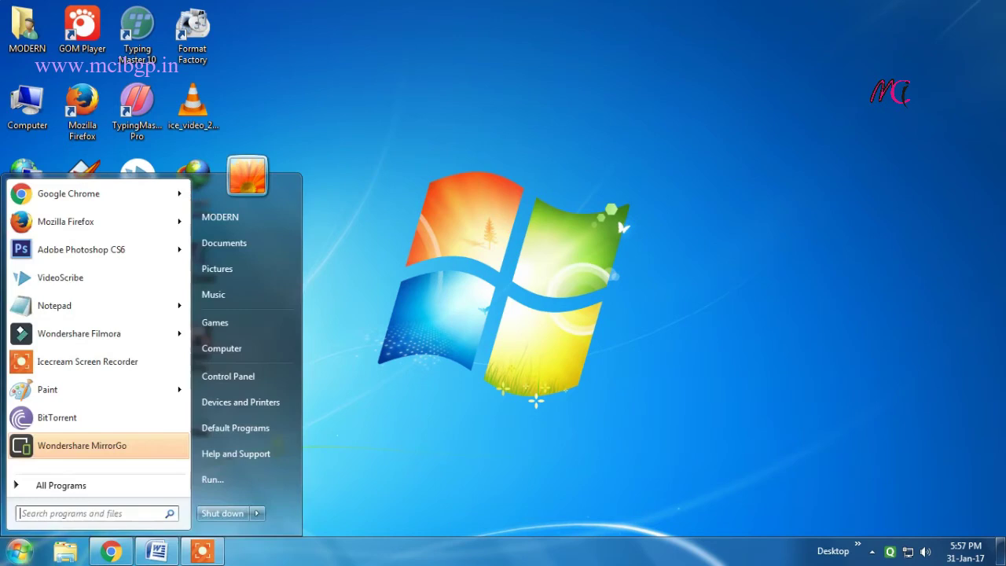
left_click(54, 484)
left_click(60, 192)
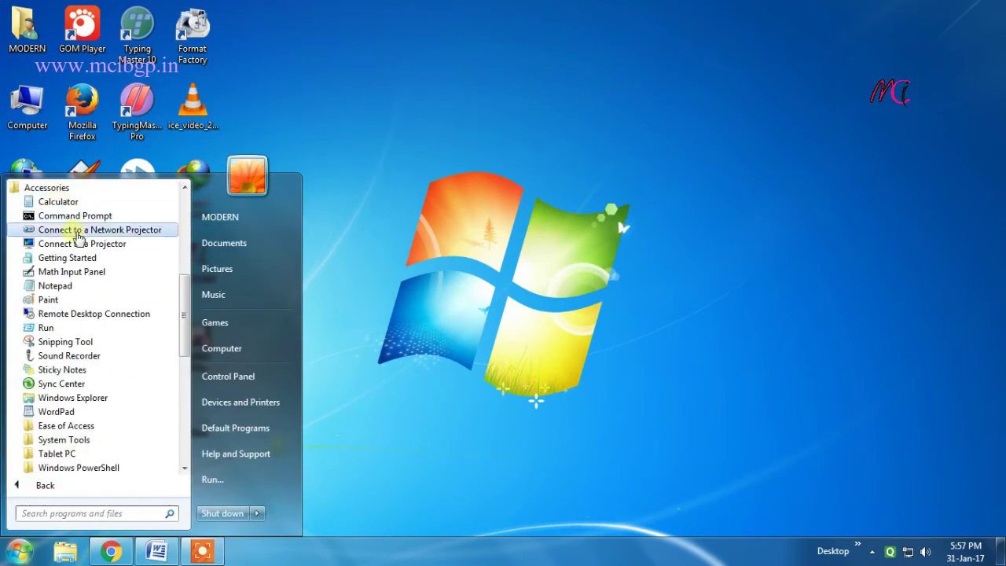
left_click(76, 427)
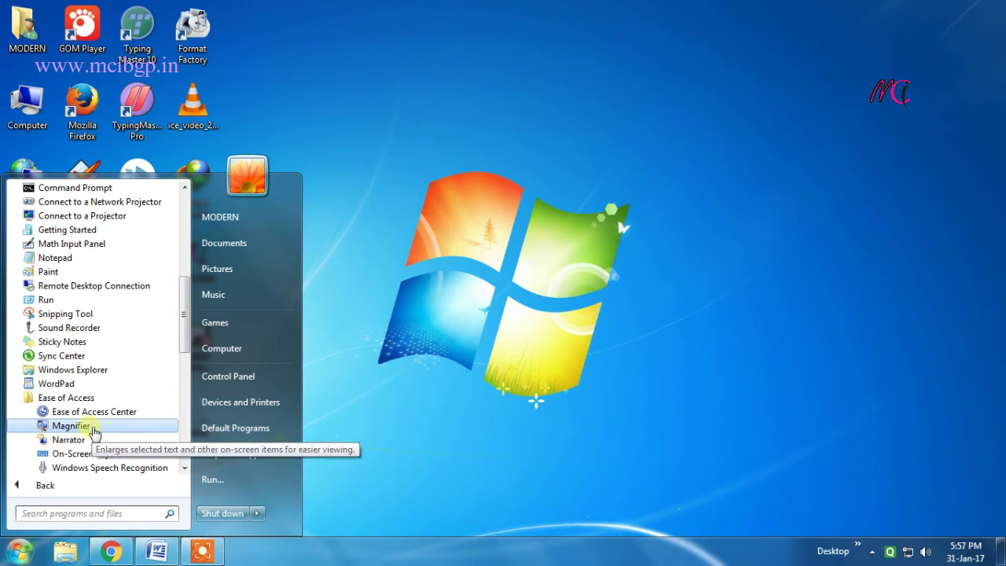
left_click(93, 430)
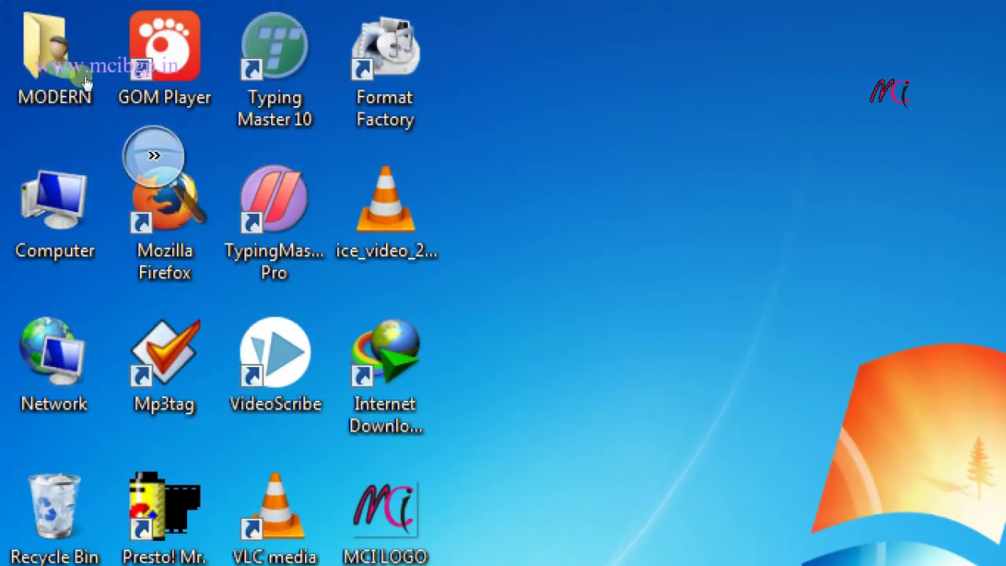
Display the Magnifier controls and raise the magnification to 300%.
left_click(86, 81)
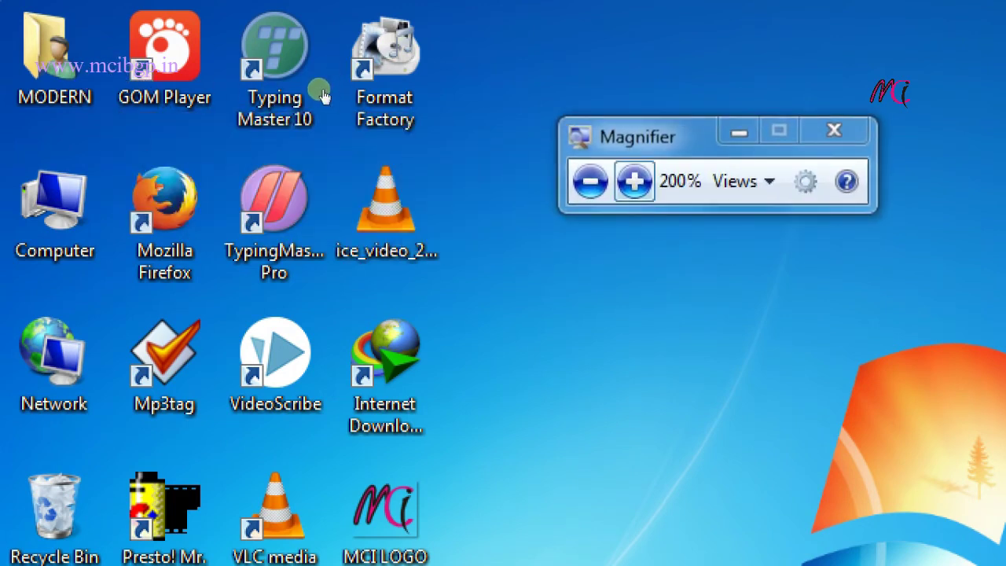
left_click(630, 182)
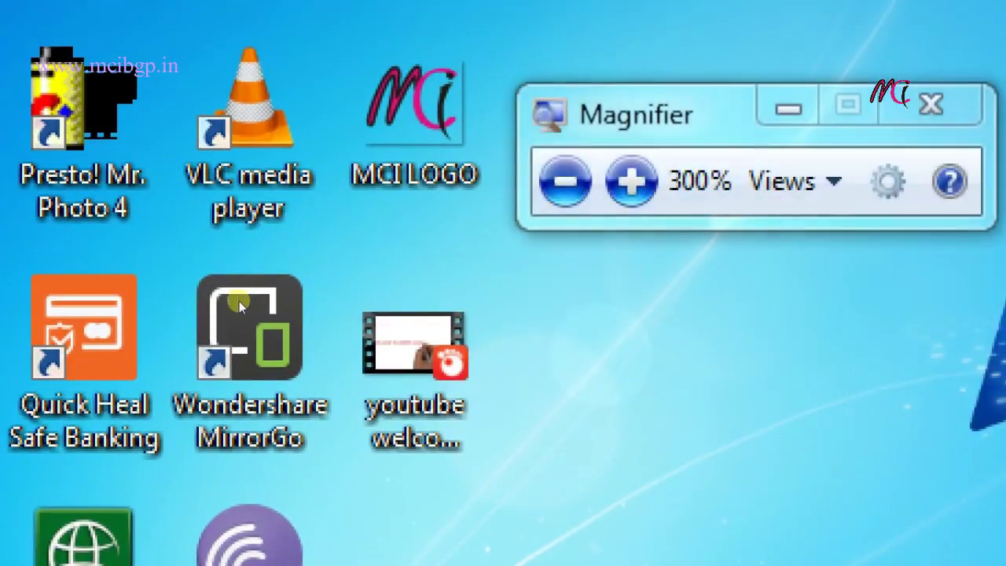
Return the magnification to 100% and close Magnifier.
key("super+minus")
key("super+minus")
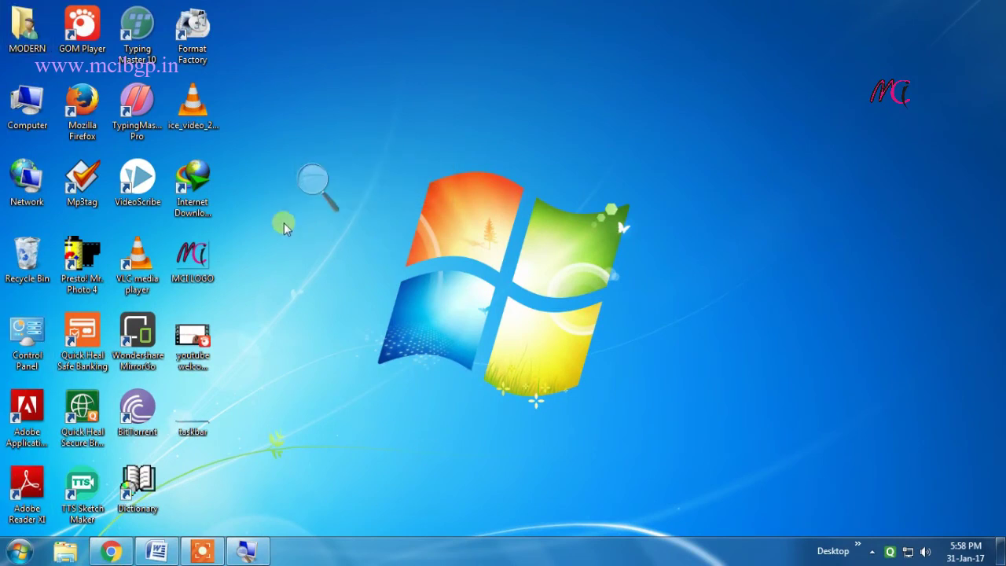
left_click(319, 185)
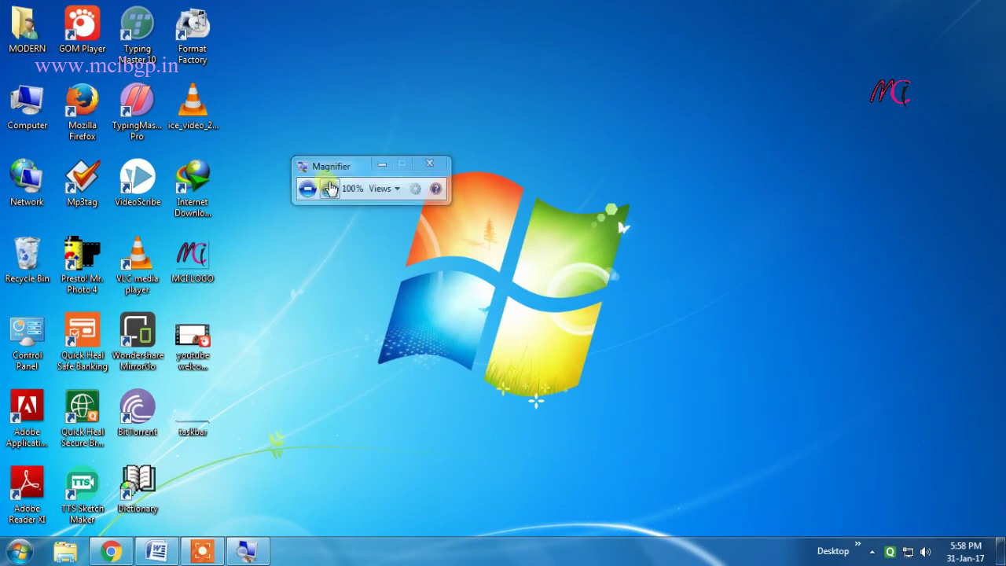
left_click(428, 164)
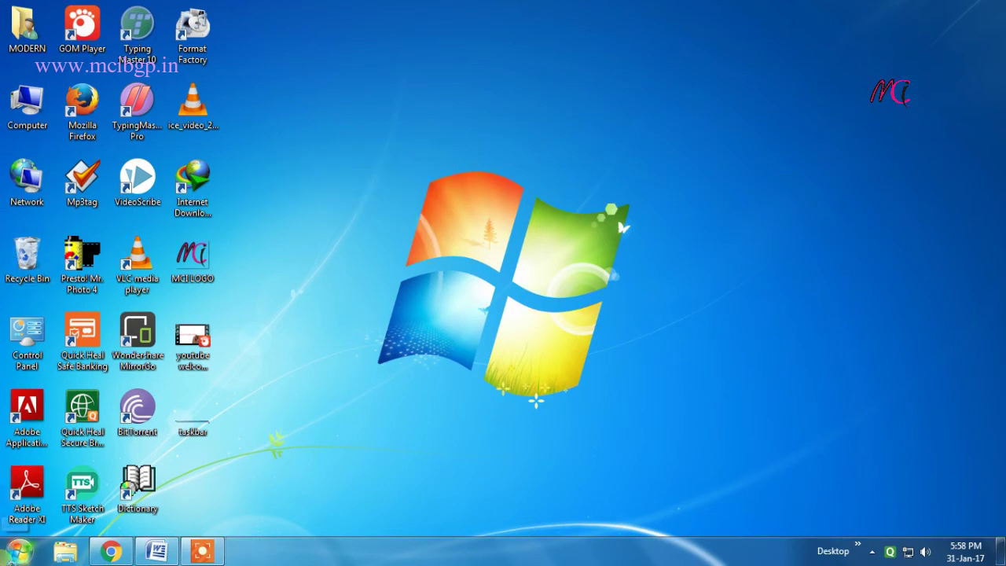
Launch the On-Screen Keyboard from the Ease of Access accessories and place it just above the taskbar.
left_click(3, 560)
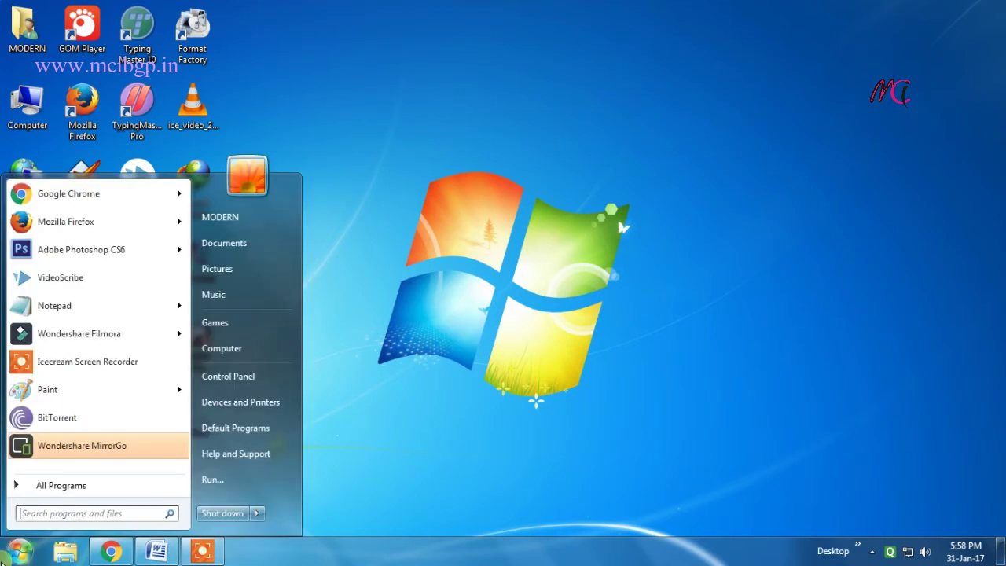
left_click(103, 489)
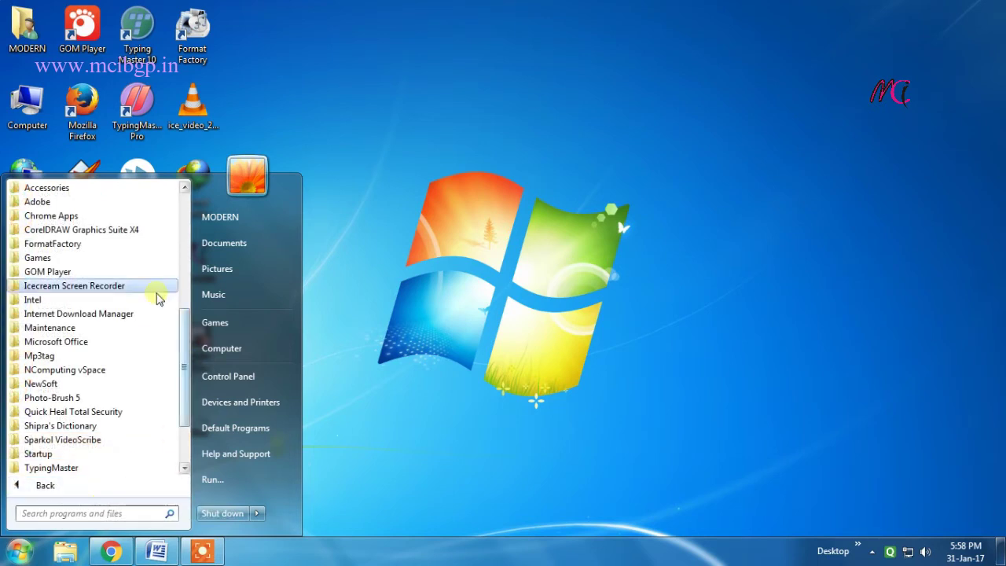
left_click(69, 190)
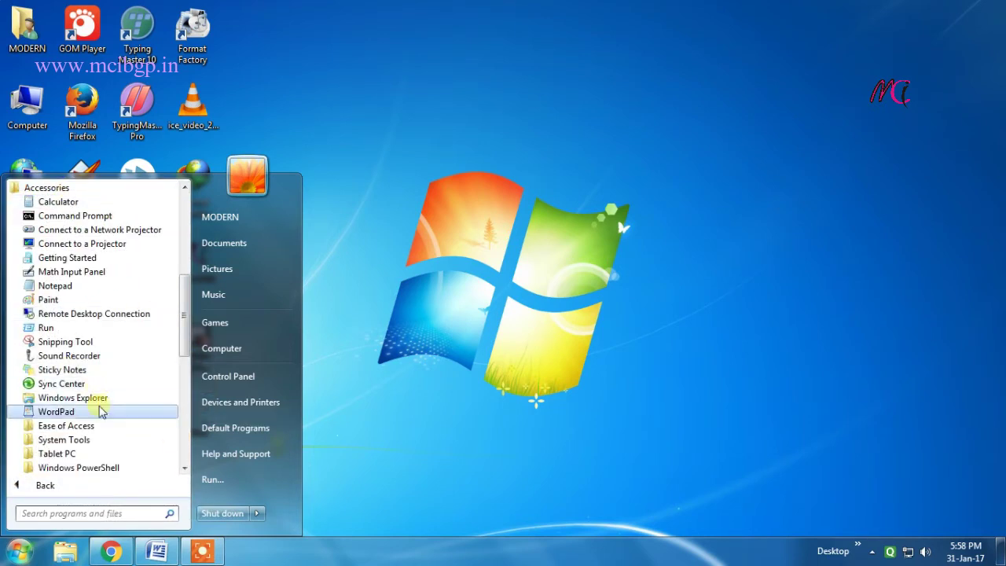
left_click(83, 425)
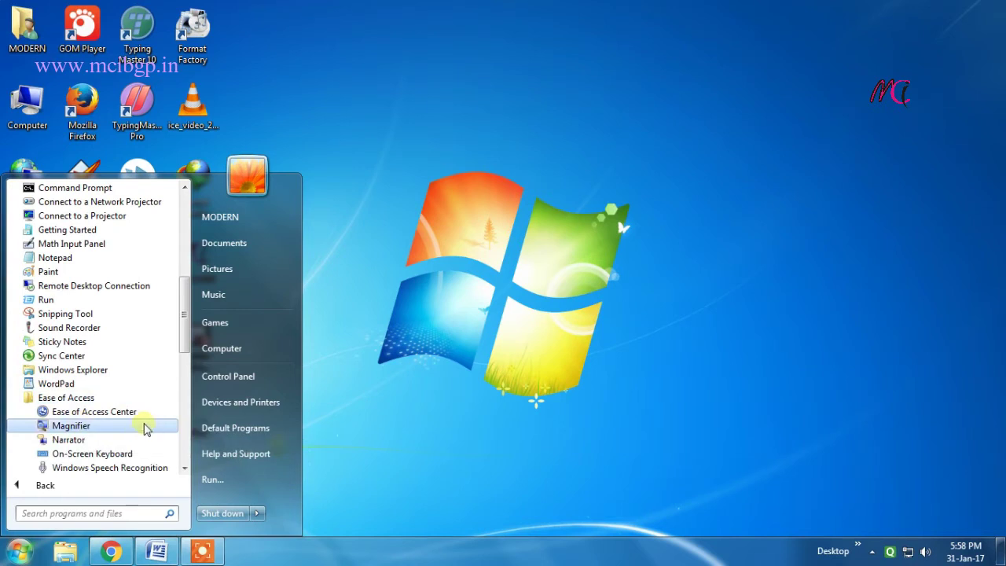
left_click(100, 456)
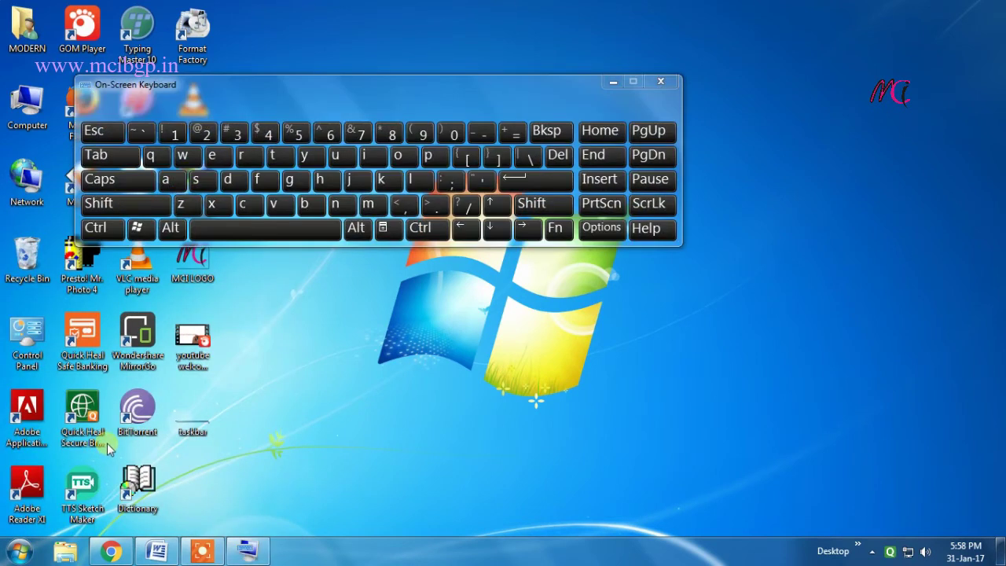
left_click_drag(413, 92, 567, 371)
left_click_drag(561, 374, 558, 376)
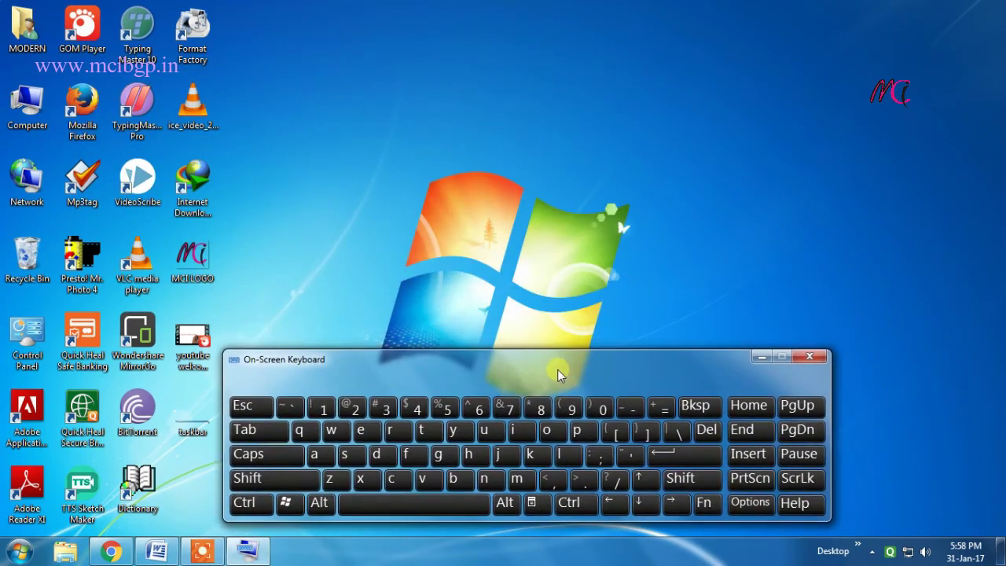
left_click(497, 455)
left_click(405, 455)
left_click(512, 430)
left_click(443, 454)
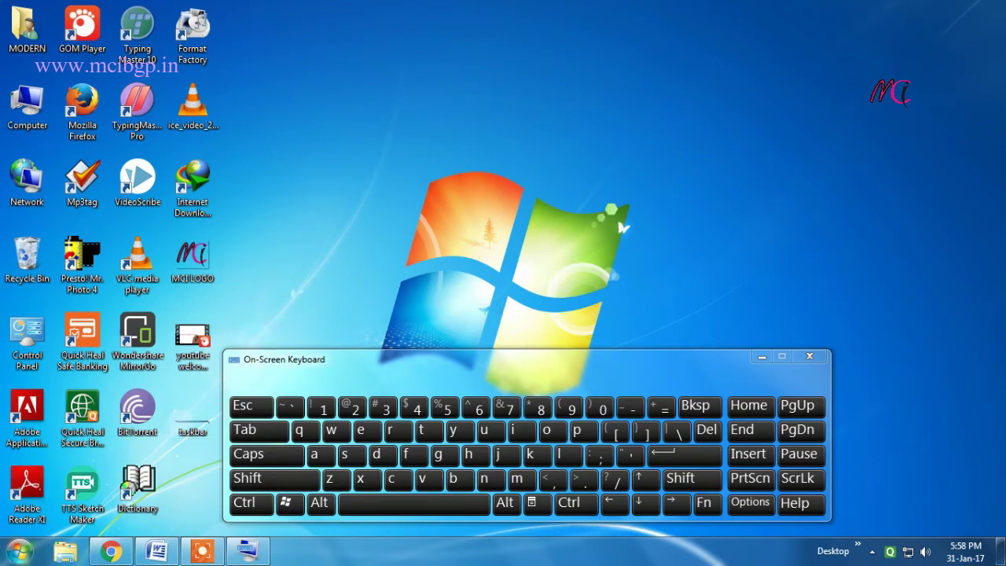
Search the installed programs for wordpad and open WordPad with a blank document.
left_click(20, 552)
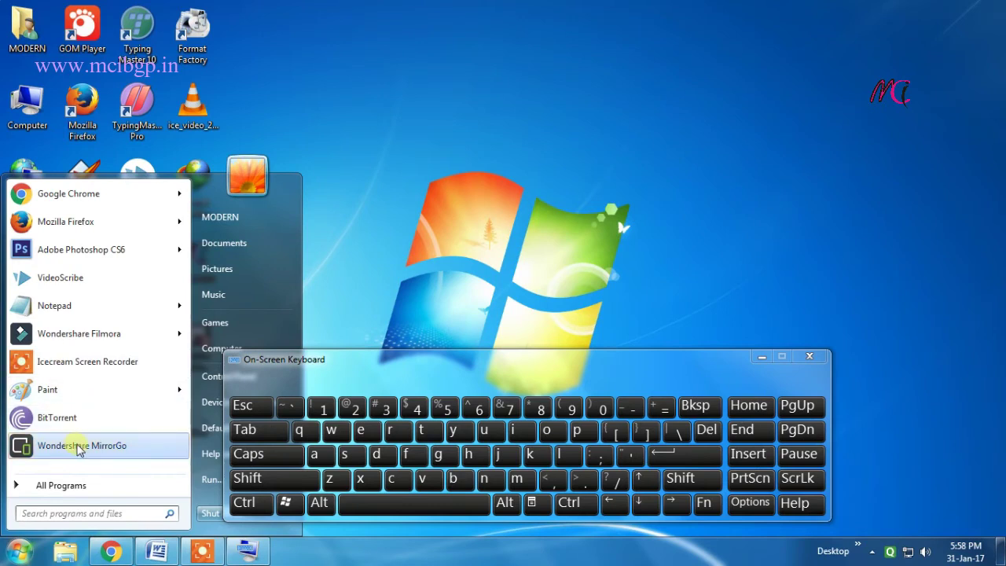
type("wordpad")
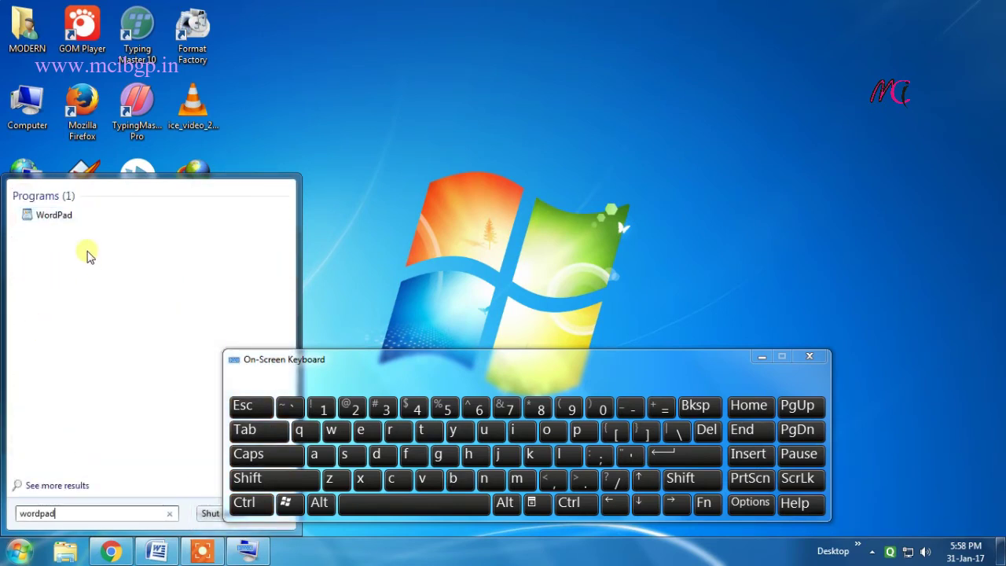
left_click(53, 220)
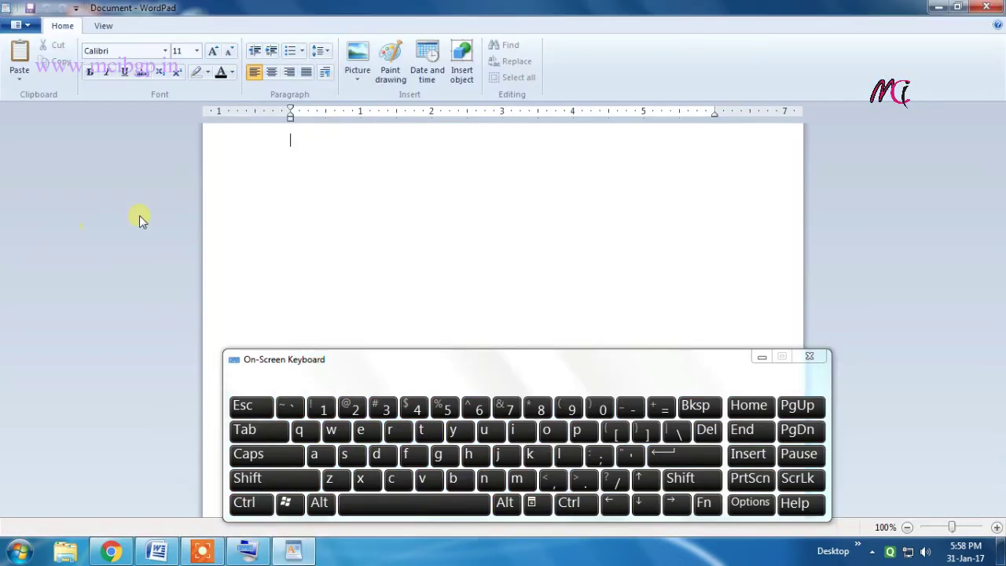
Turn on Caps Lock on the On-Screen Keyboard and enter YGDRHDF in the WordPad document.
left_click(257, 456)
left_click(456, 431)
left_click(440, 454)
left_click(381, 454)
left_click(391, 431)
left_click(469, 454)
left_click(381, 454)
left_click(411, 455)
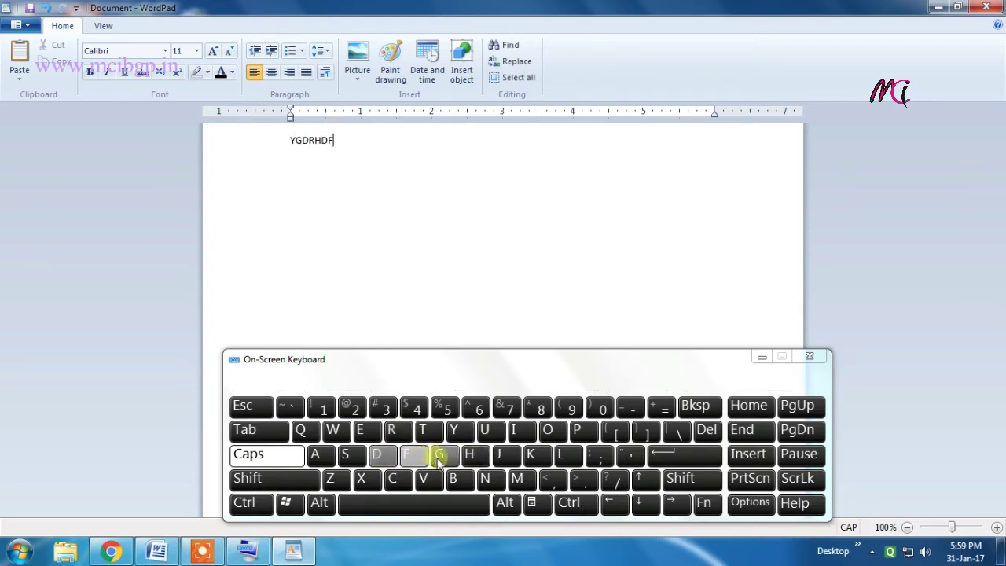
Add a shifted @ symbol followed by HFTUF to the WordPad text with the On-Screen Keyboard.
left_click(275, 482)
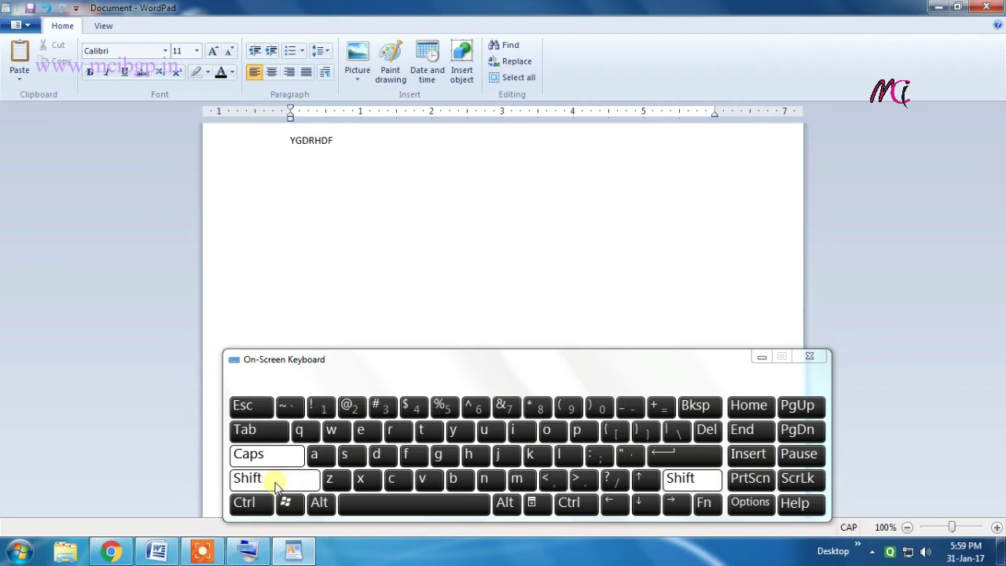
left_click(351, 410)
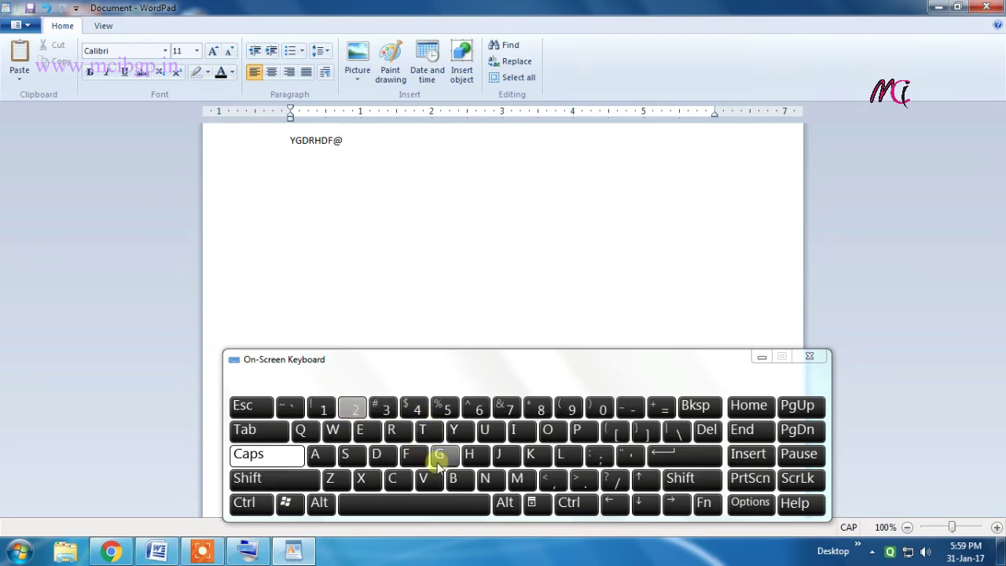
left_click(471, 456)
left_click(409, 454)
left_click(423, 431)
left_click(485, 430)
left_click(409, 455)
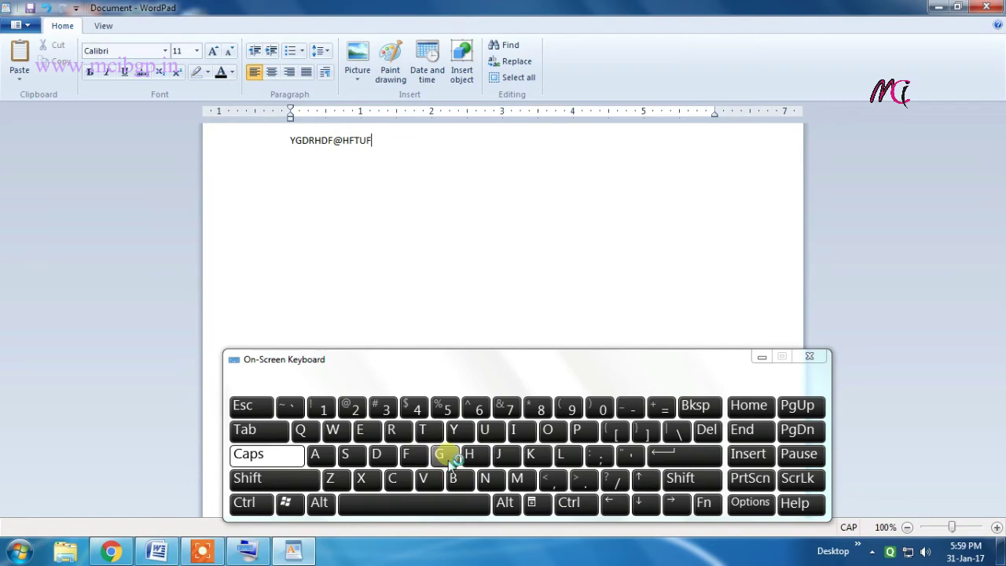
Close WordPad without saving the document and close the On-Screen Keyboard.
left_click(986, 7)
left_click(530, 278)
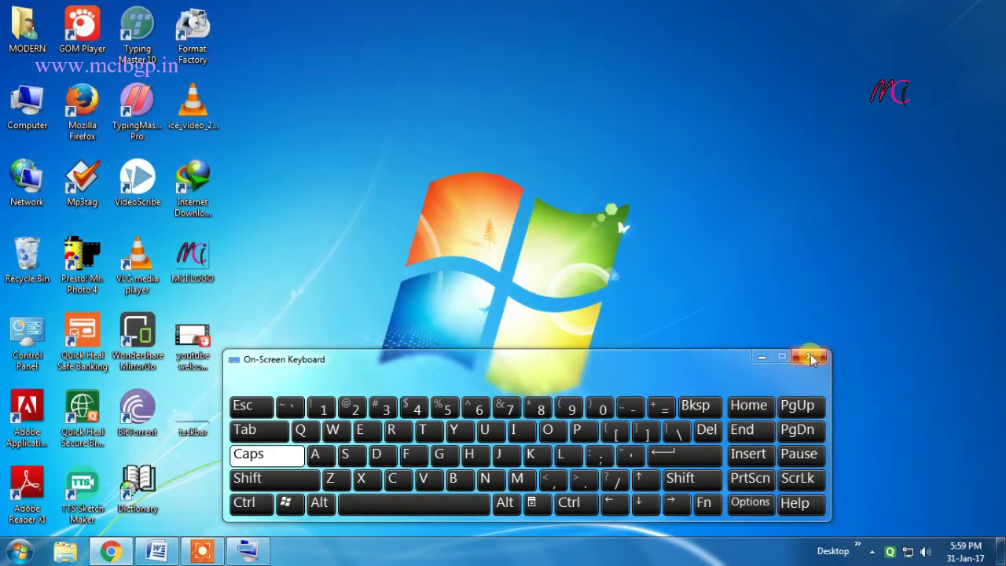
left_click(812, 358)
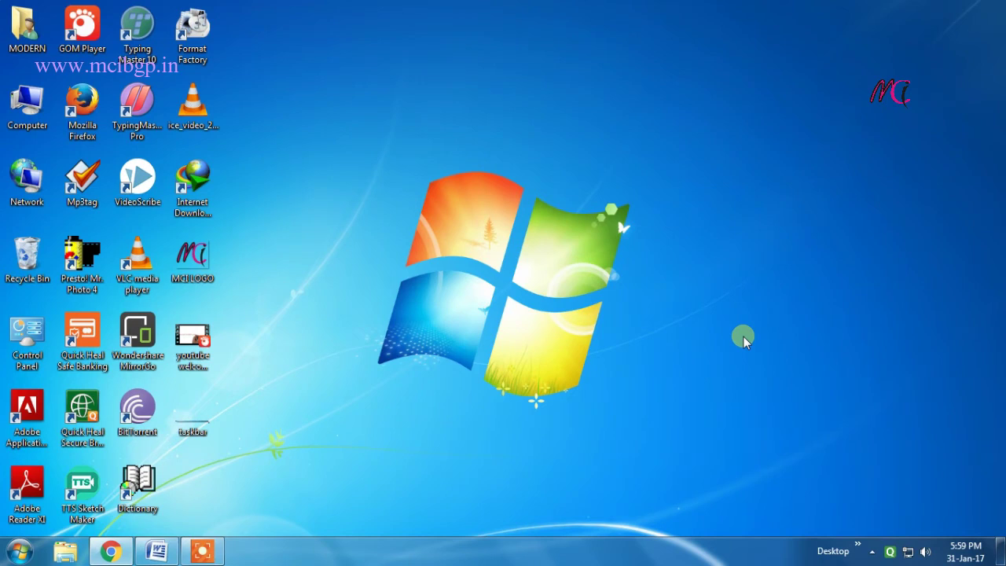
Launch System Information from the System Tools accessories.
left_click(22, 555)
left_click(79, 491)
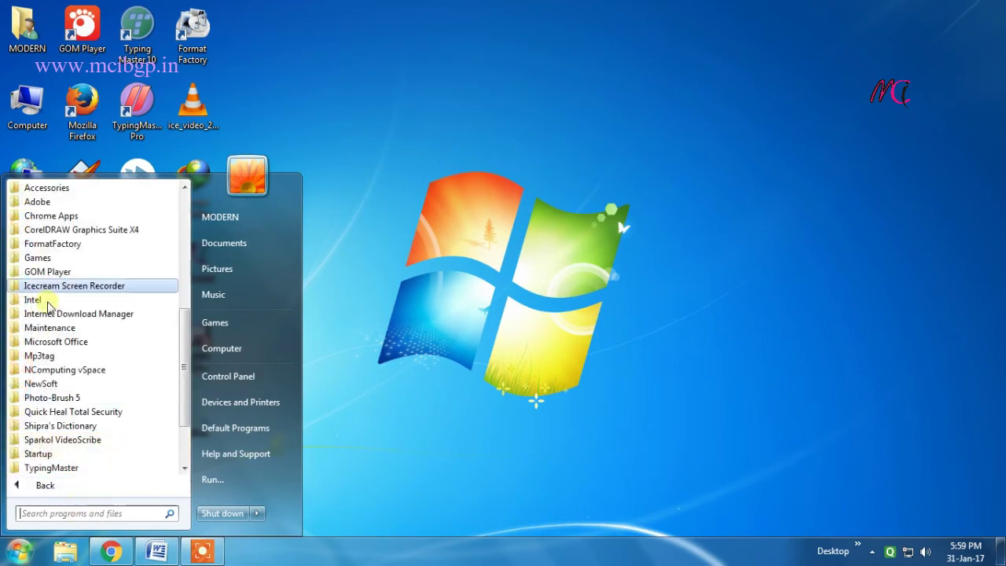
left_click(31, 188)
scroll(117, 429, "down", 1)
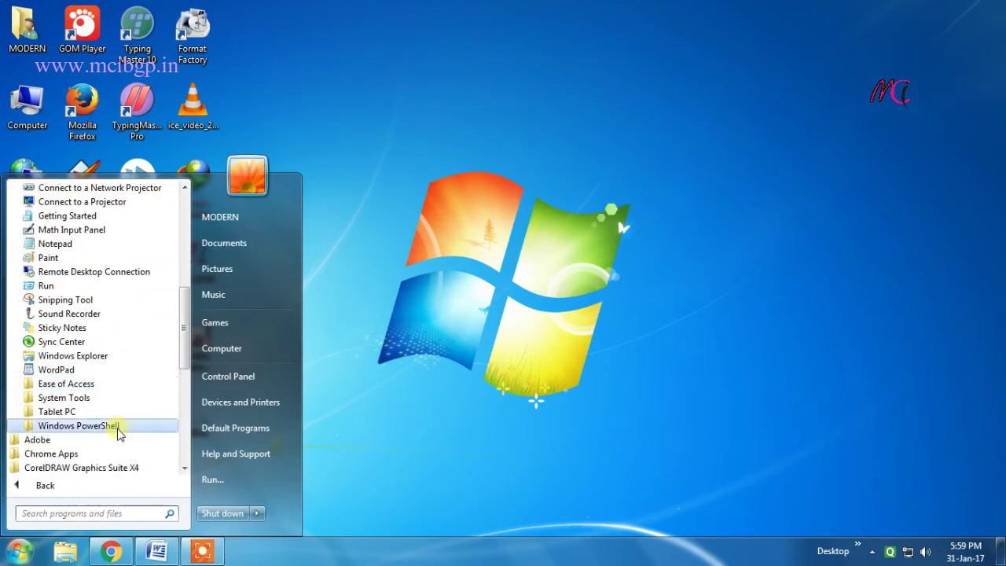
left_click(85, 399)
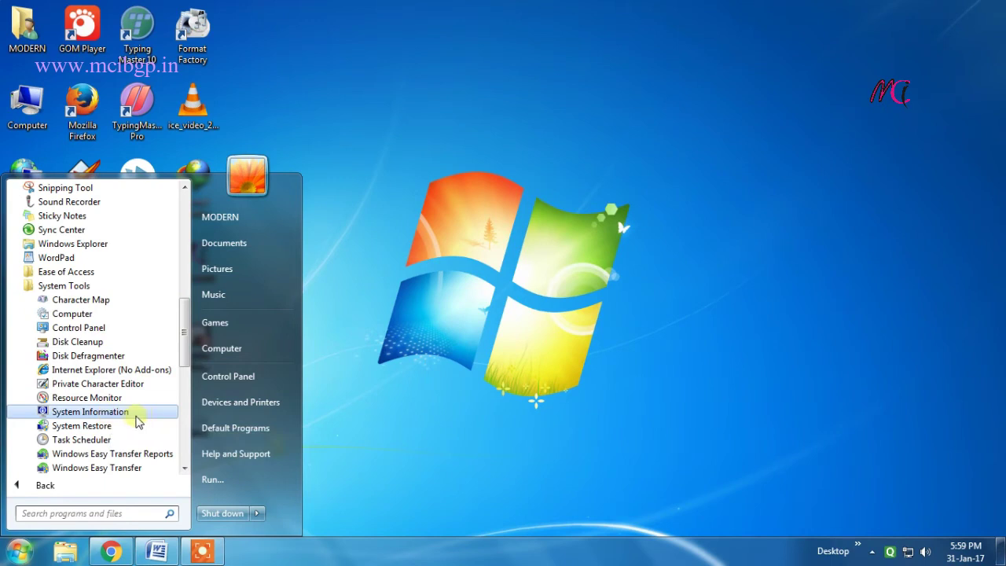
left_click(90, 411)
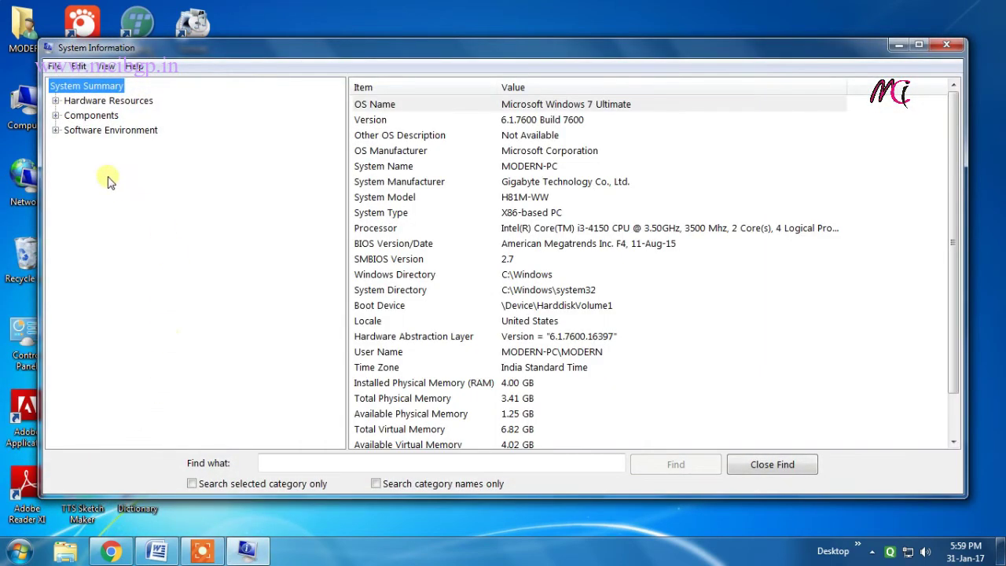
Examine the disk size under Components, Storage, Disks in System Information and close the window.
left_click(56, 116)
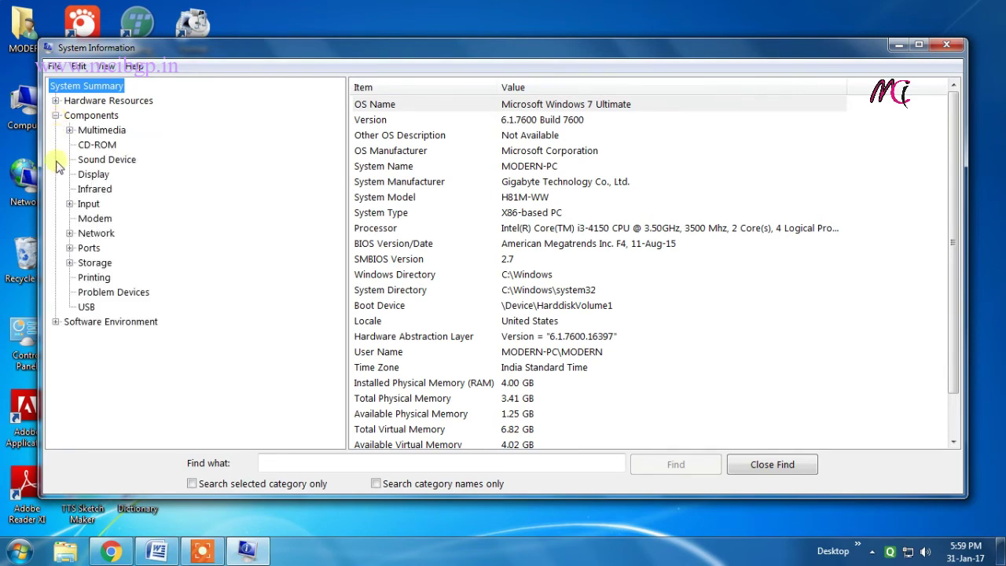
left_click(70, 263)
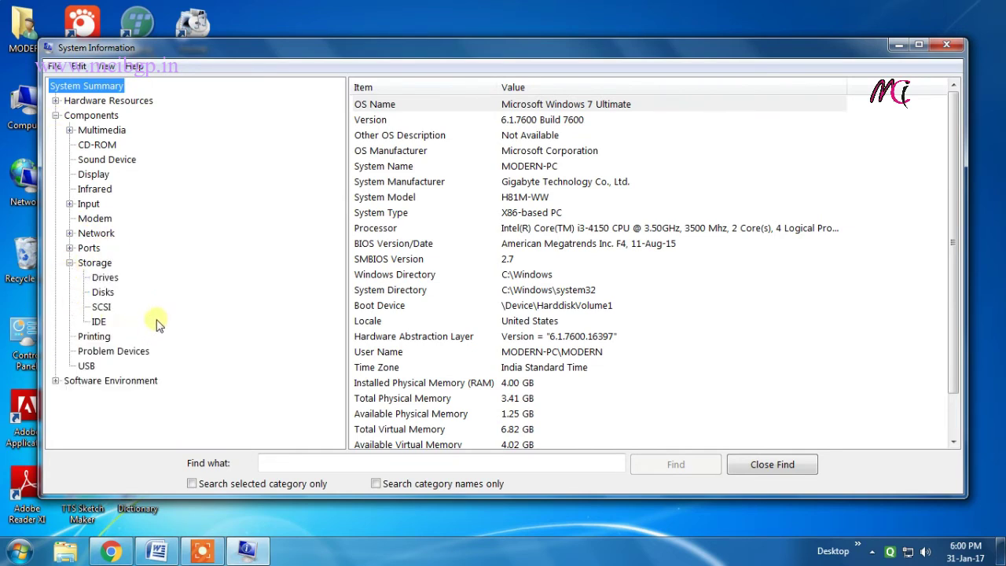
left_click(103, 293)
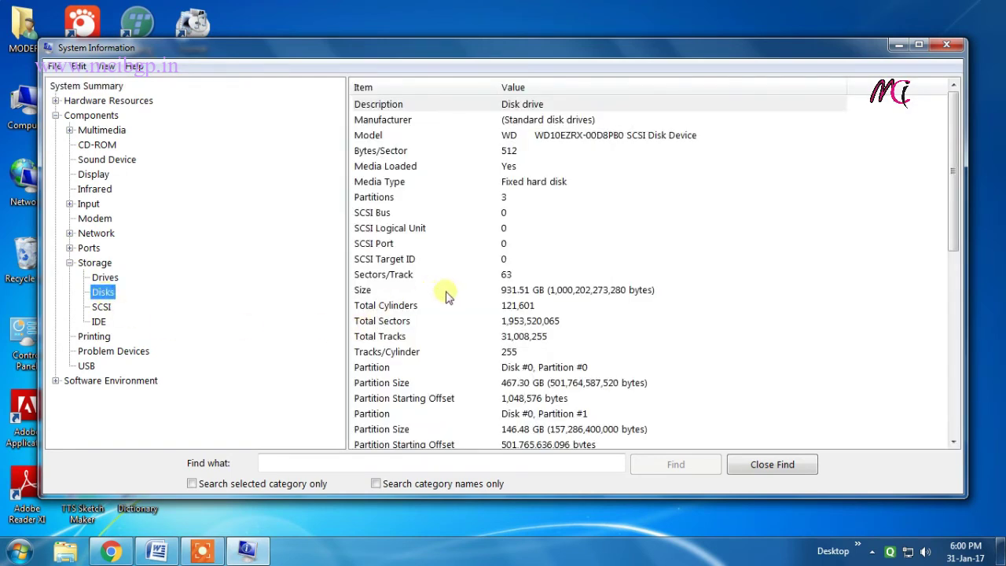
left_click(447, 292)
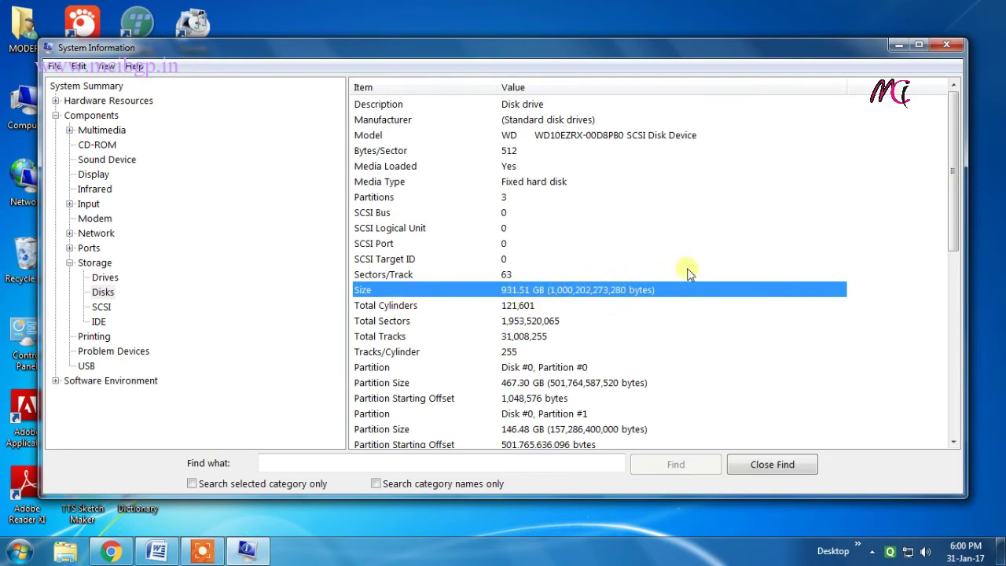
left_click(954, 43)
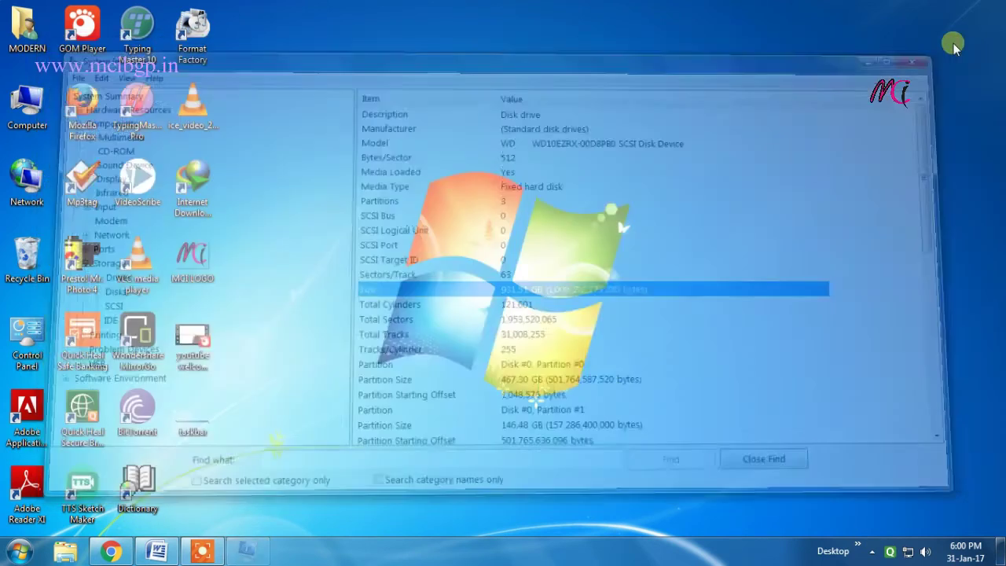
Open Control Panel maximized, view the basic computer information on its System page, and close the window.
left_click(24, 554)
left_click(208, 373)
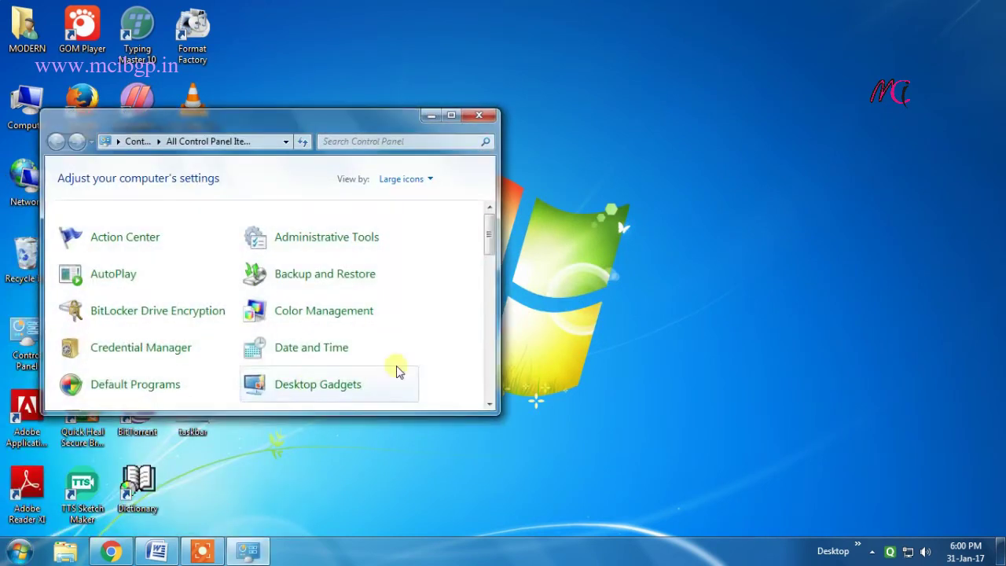
left_click(451, 116)
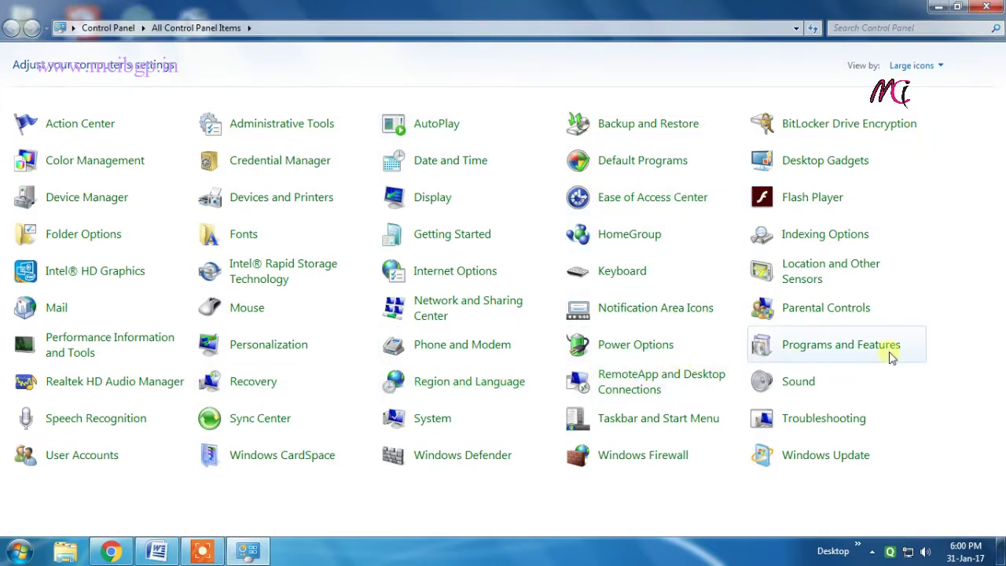
left_click(430, 420)
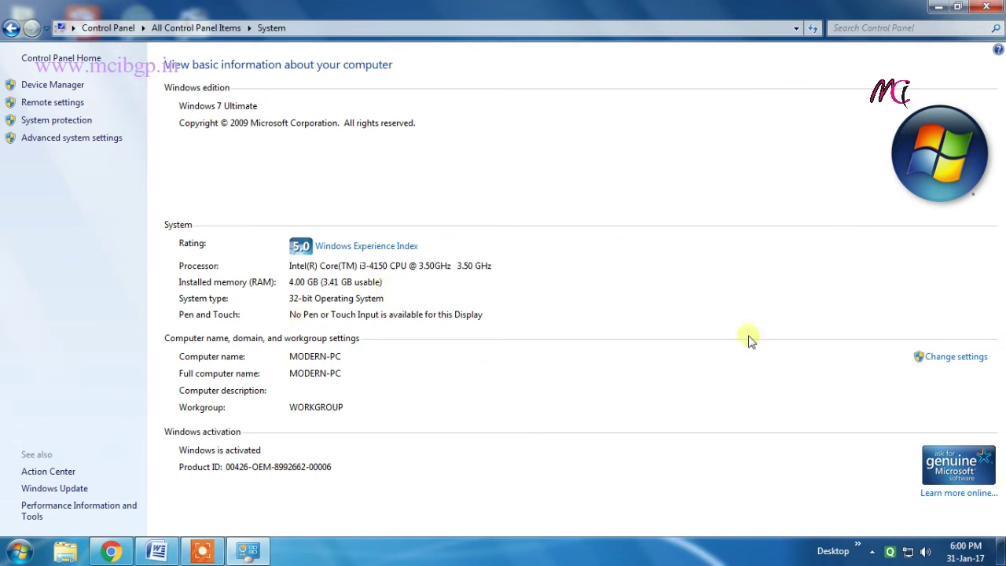
left_click(986, 7)
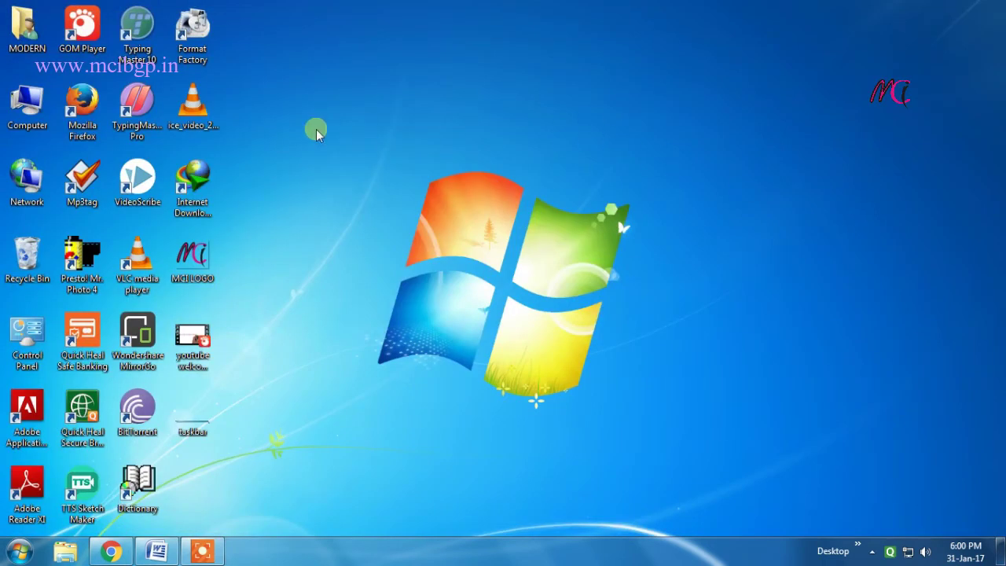
Refresh the desktop, and reopen Control Panel to view all its items before closing it.
right_click(310, 129)
left_click(376, 170)
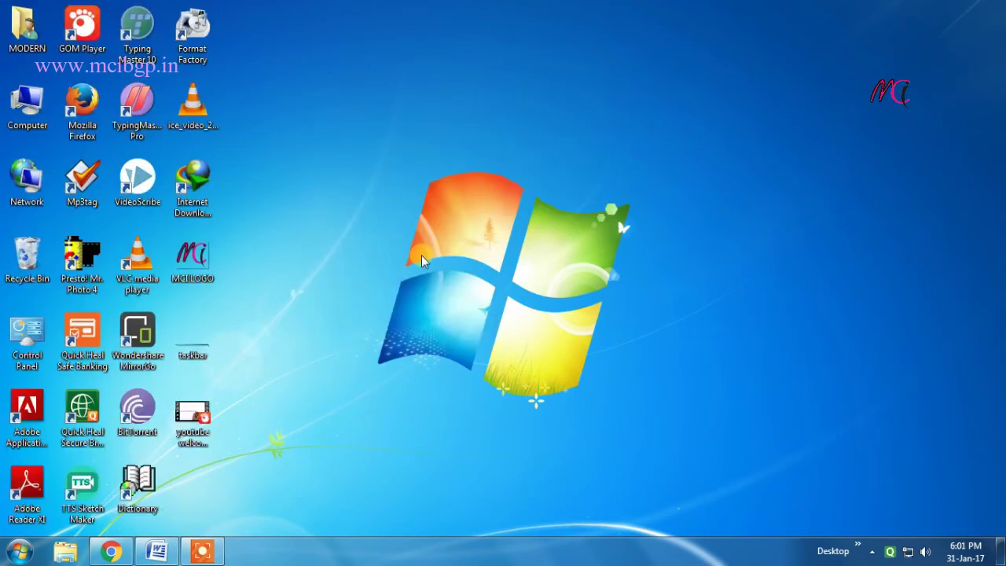
left_click(19, 550)
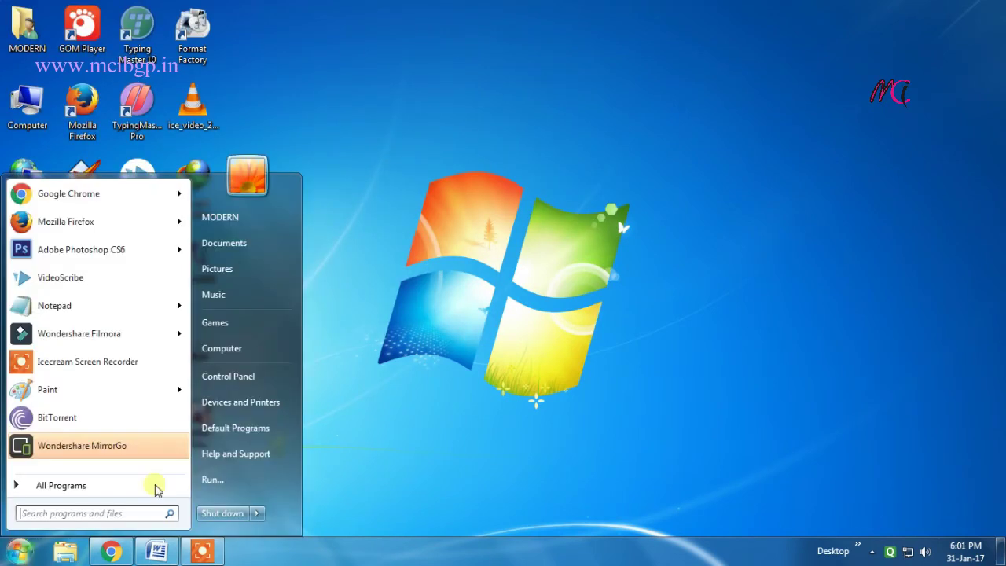
left_click(236, 377)
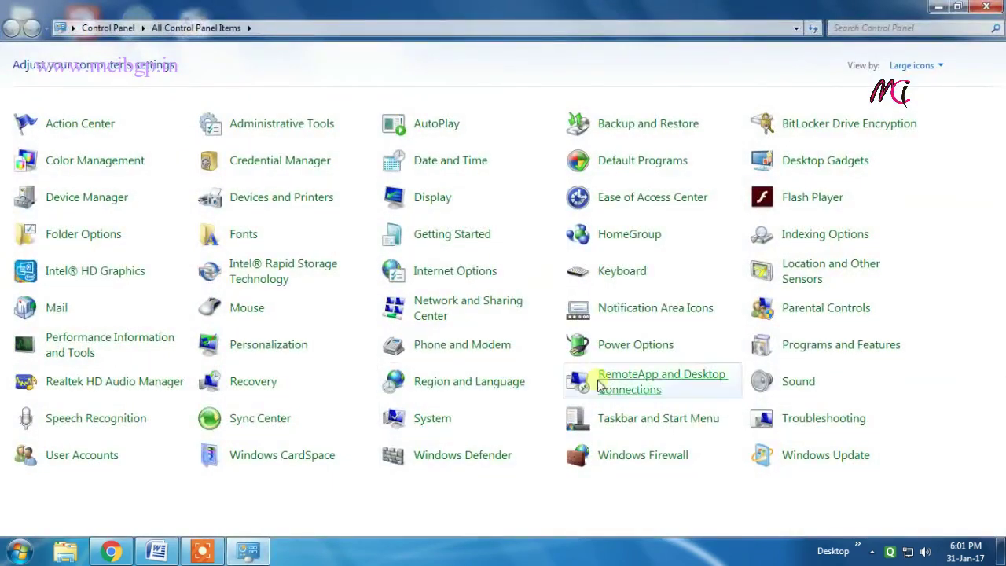
key("alt+F4")
View the basic system information through the Computer icon's properties, close it, and refresh the desktop.
right_click(31, 99)
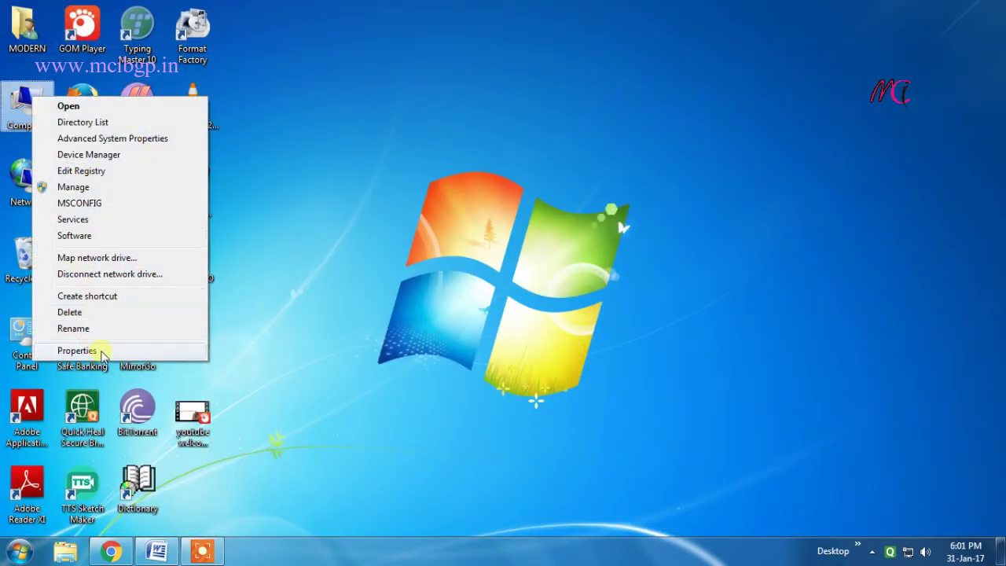
left_click(77, 351)
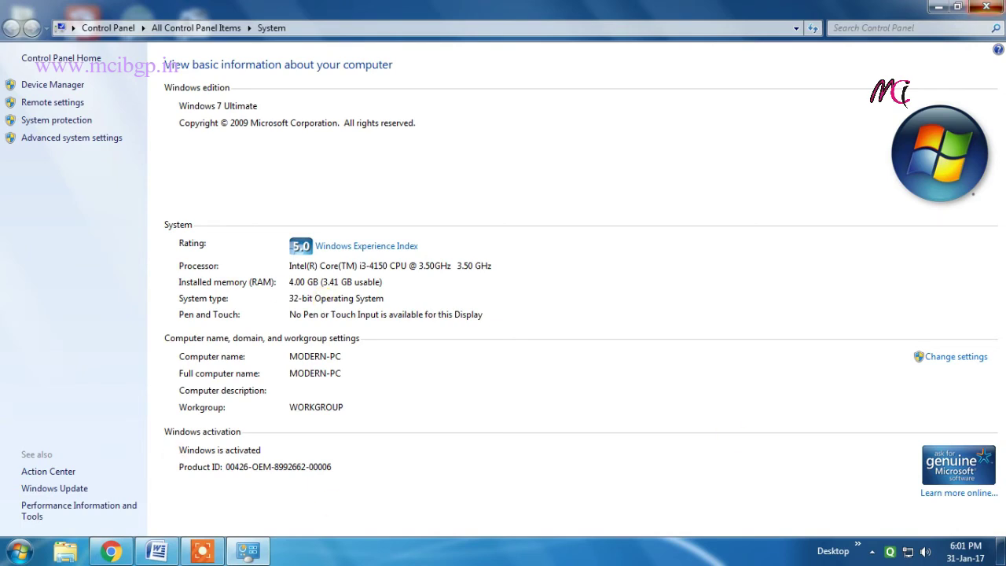
key("alt+F4")
right_click(561, 94)
left_click(659, 140)
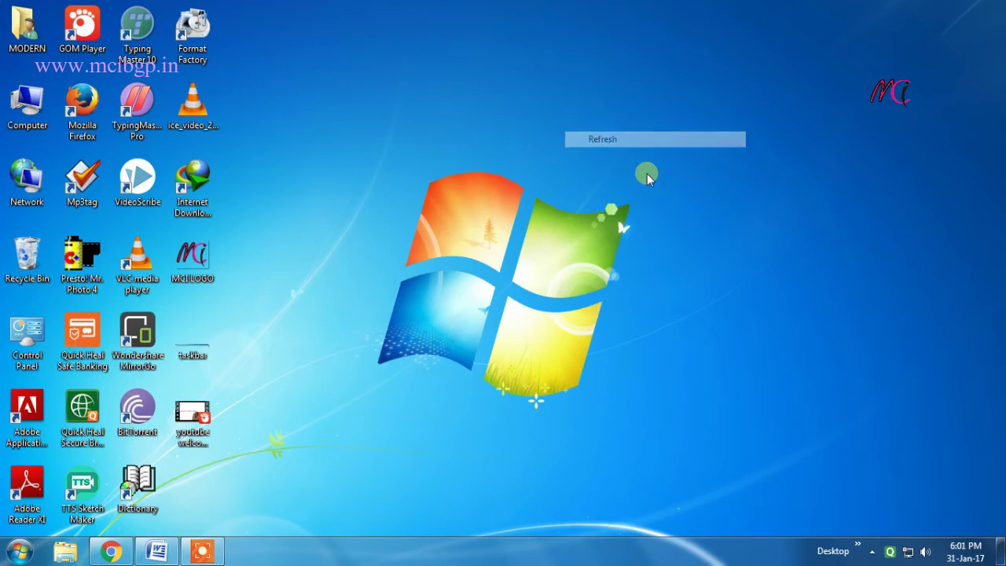
View the full list of installed programs and search the programs and files for CALC.
left_click(19, 551)
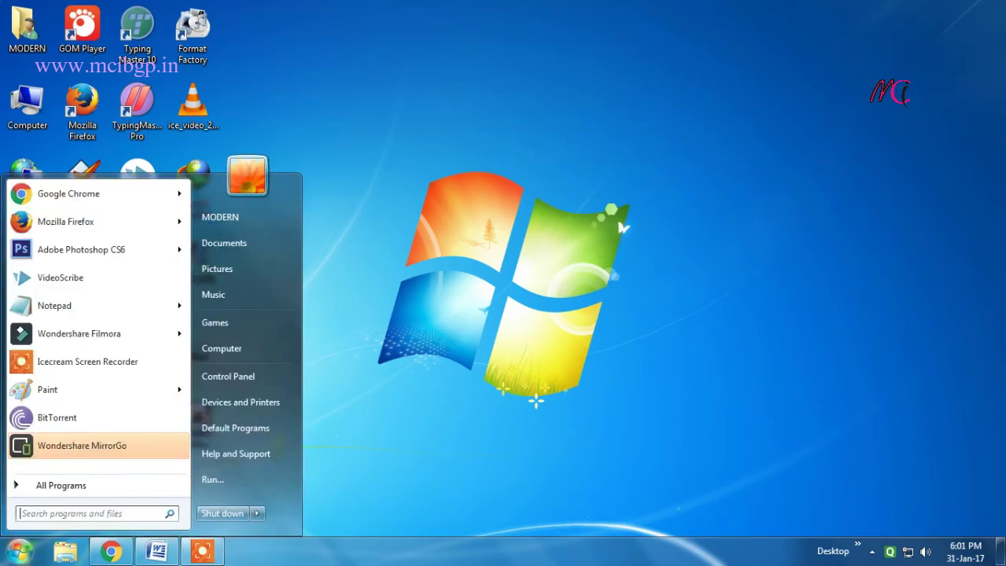
left_click(67, 488)
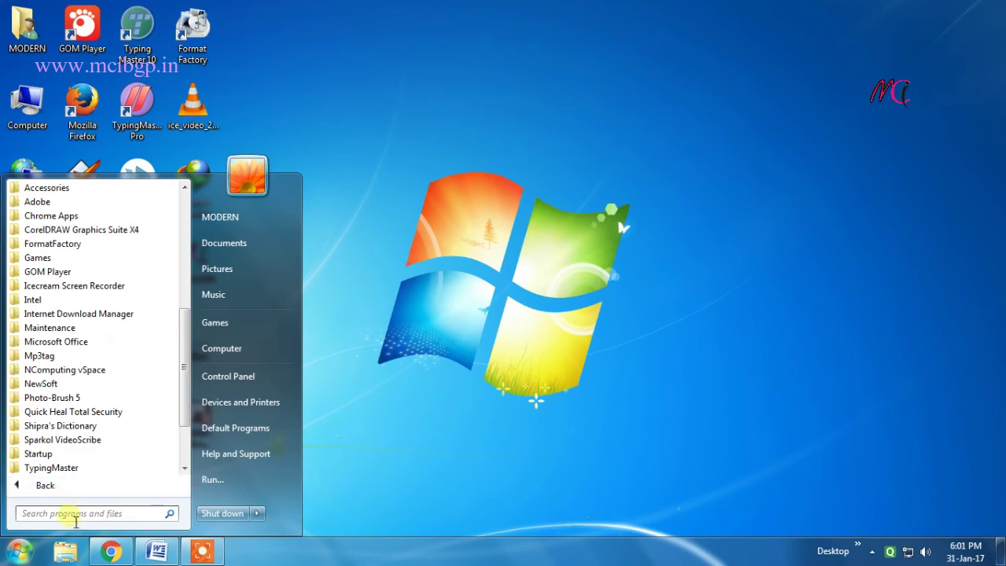
left_click(625, 388)
left_click(19, 550)
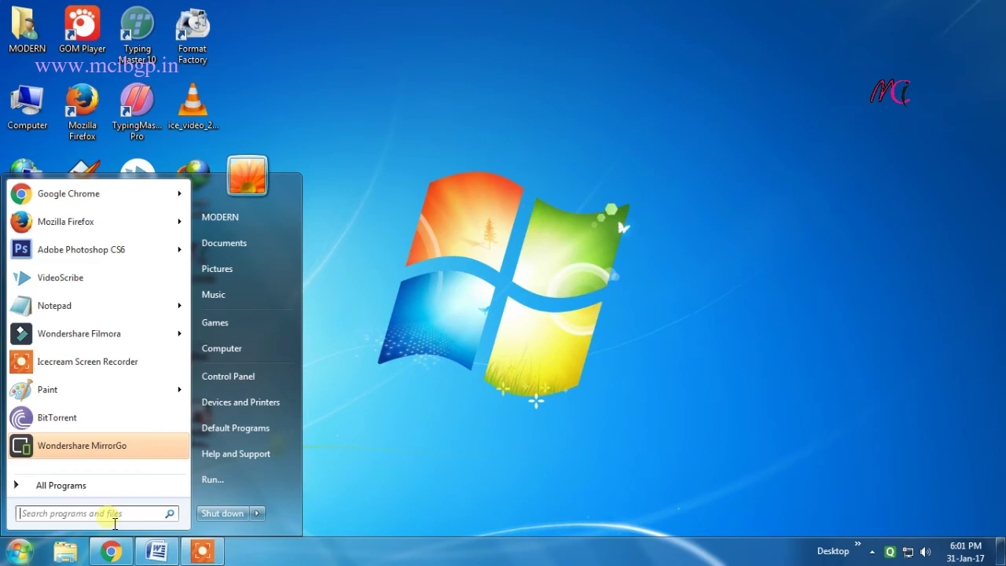
type("CALC")
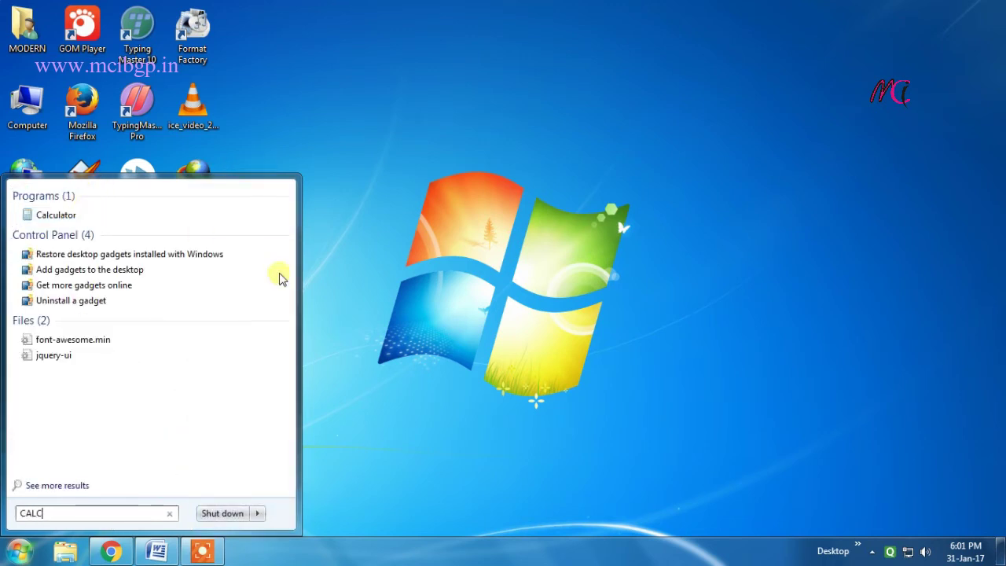
left_click(478, 322)
Launch Calculator through the Run dialog with the command calc and close it.
left_click(19, 551)
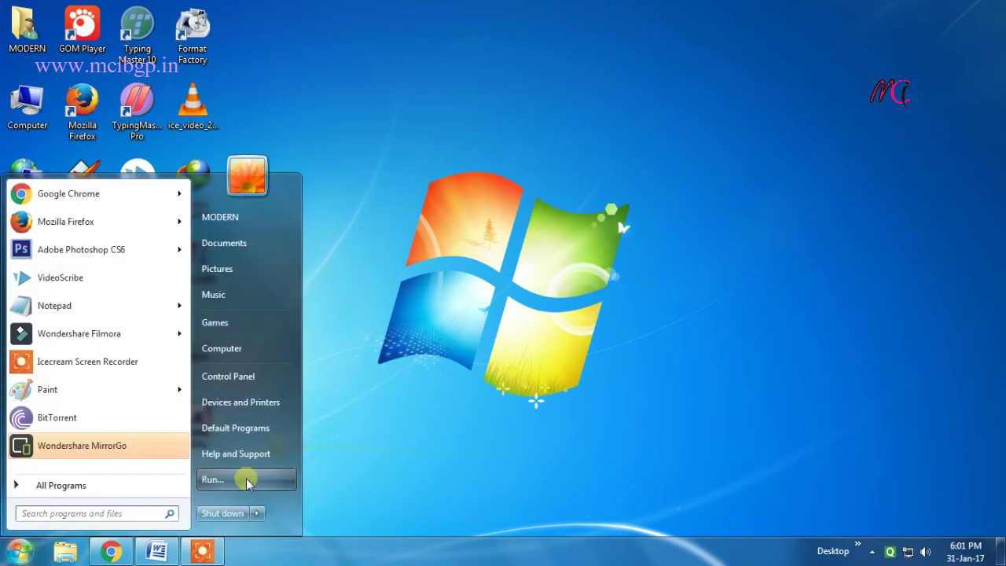
left_click(246, 481)
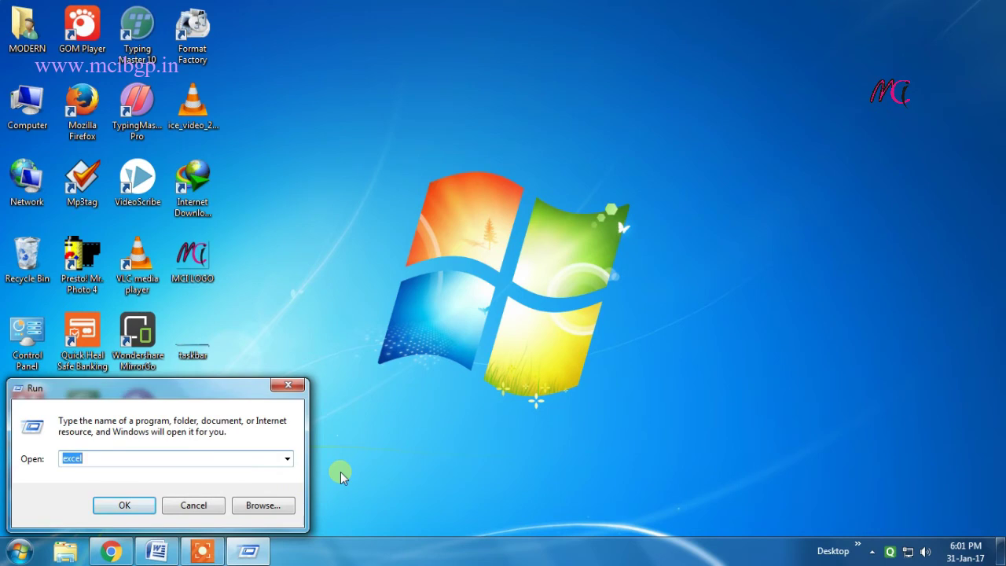
type("calc")
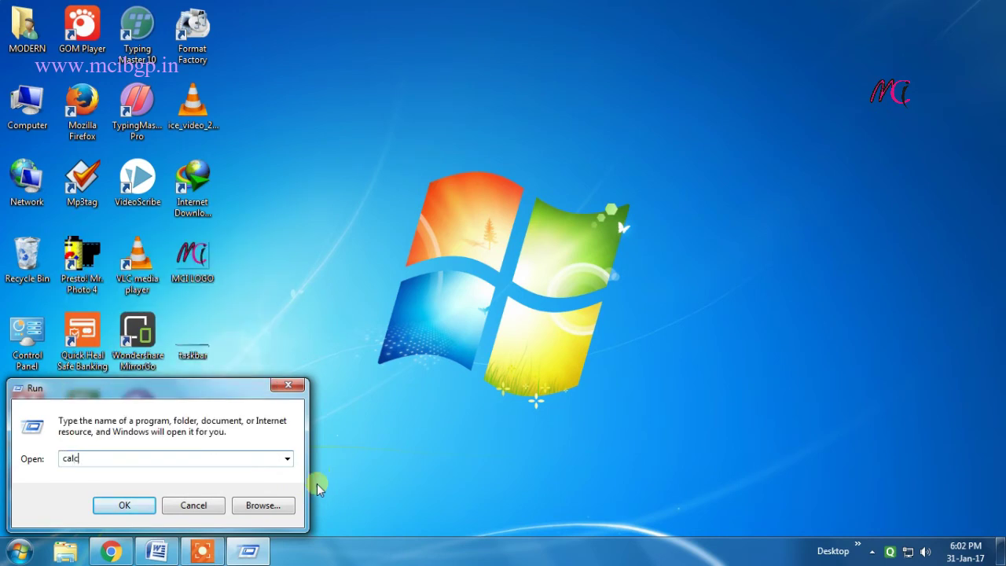
left_click(128, 503)
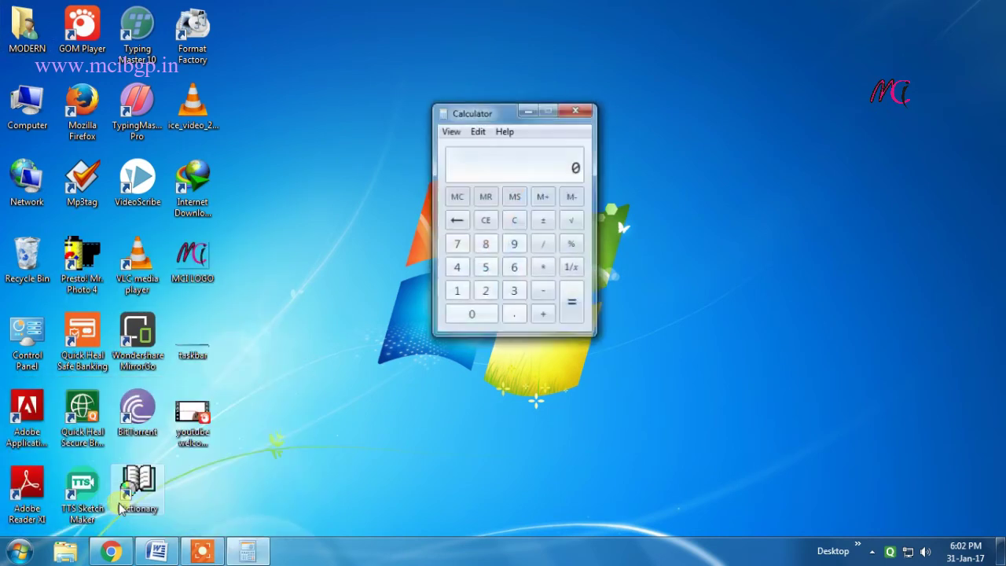
left_click(576, 112)
Launch Snipping Tool by searching the programs and files for snipp, cancel the capture, and close the tool.
left_click(19, 552)
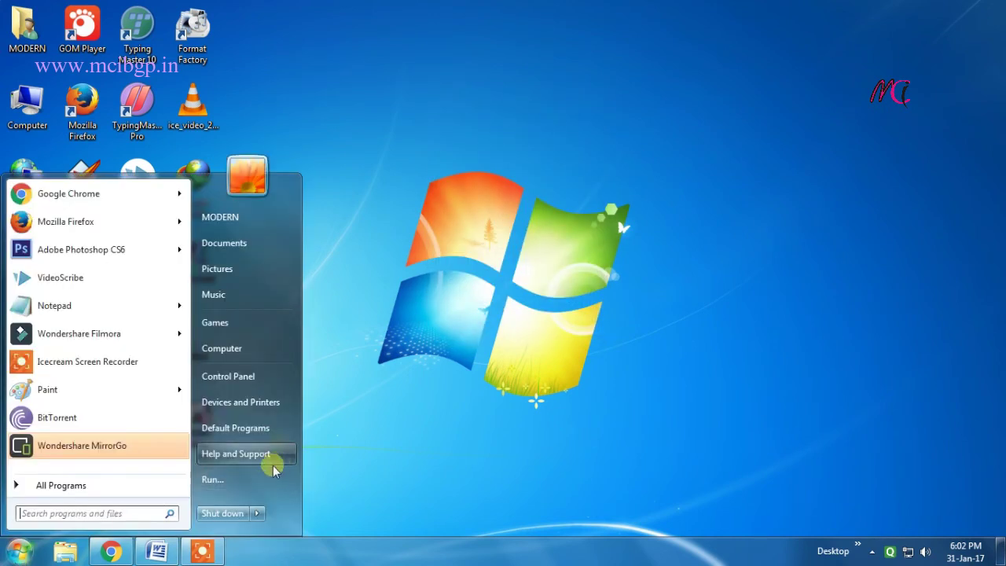
type("snipp")
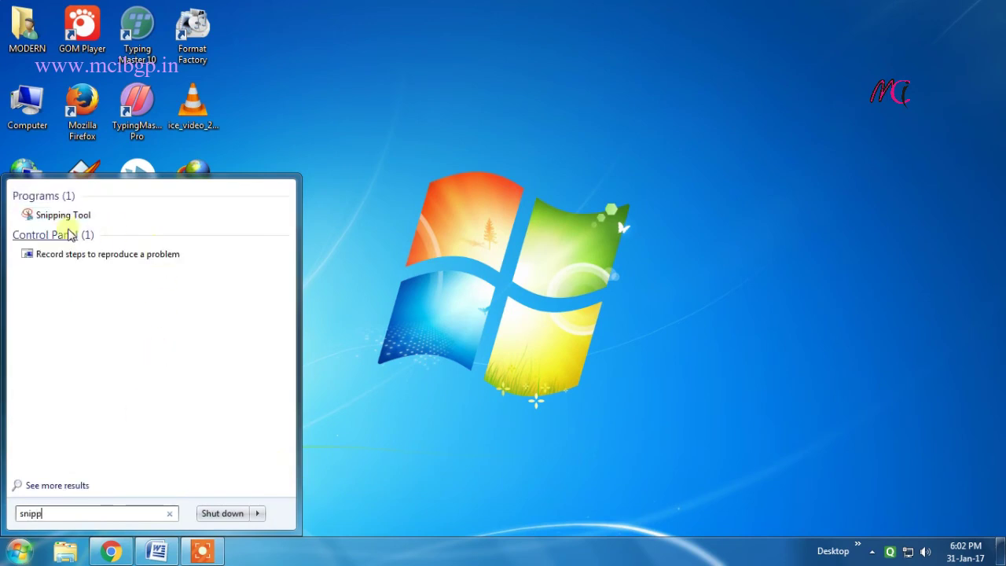
left_click(66, 216)
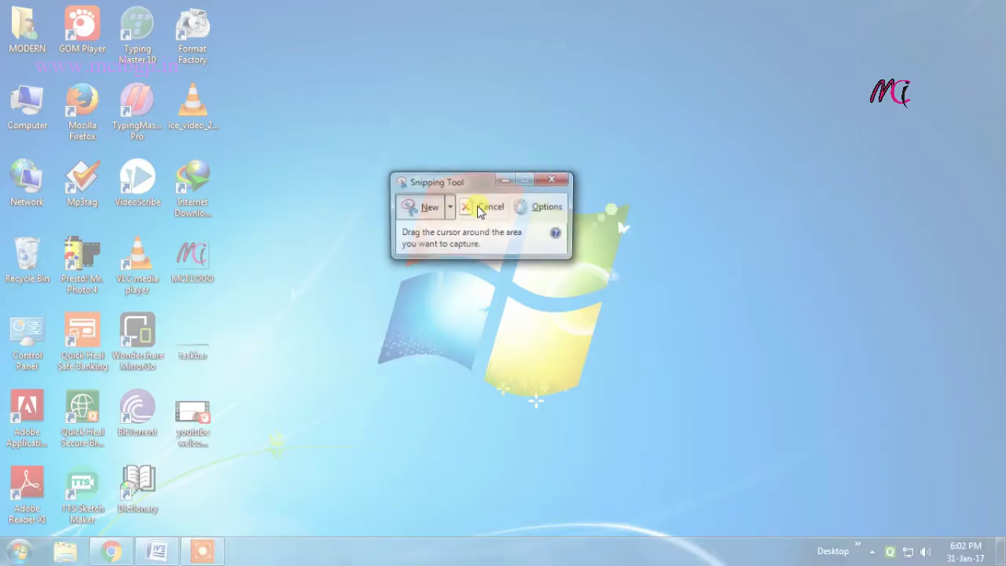
left_click(482, 207)
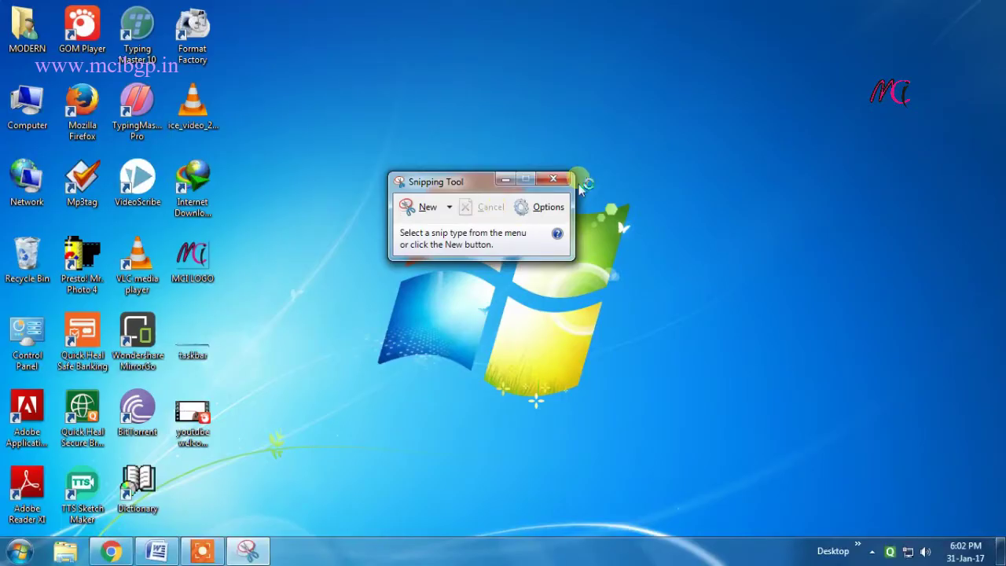
left_click(553, 179)
Launch Magnifier by searching the programs and files for mag, and close it.
left_click(19, 550)
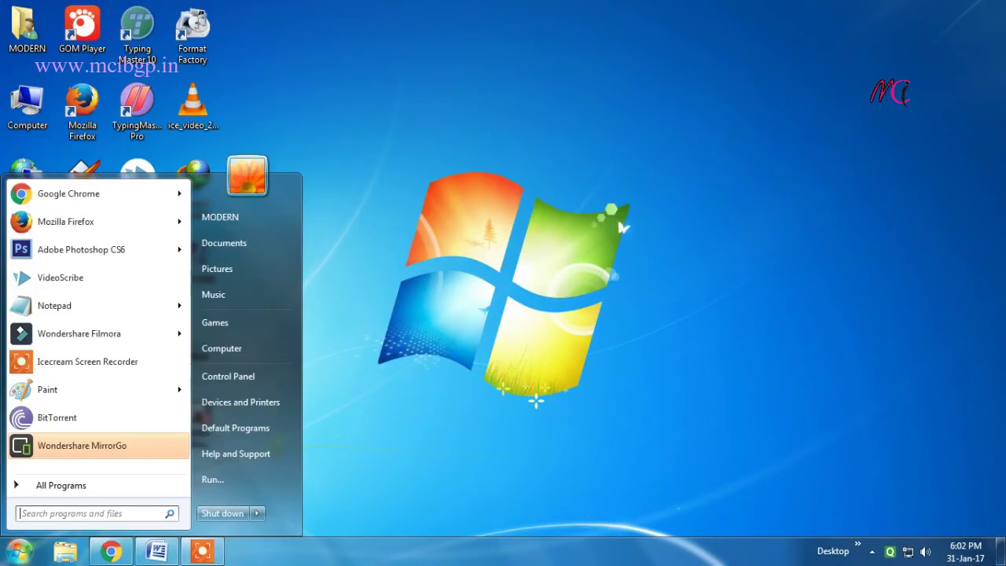
type("m")
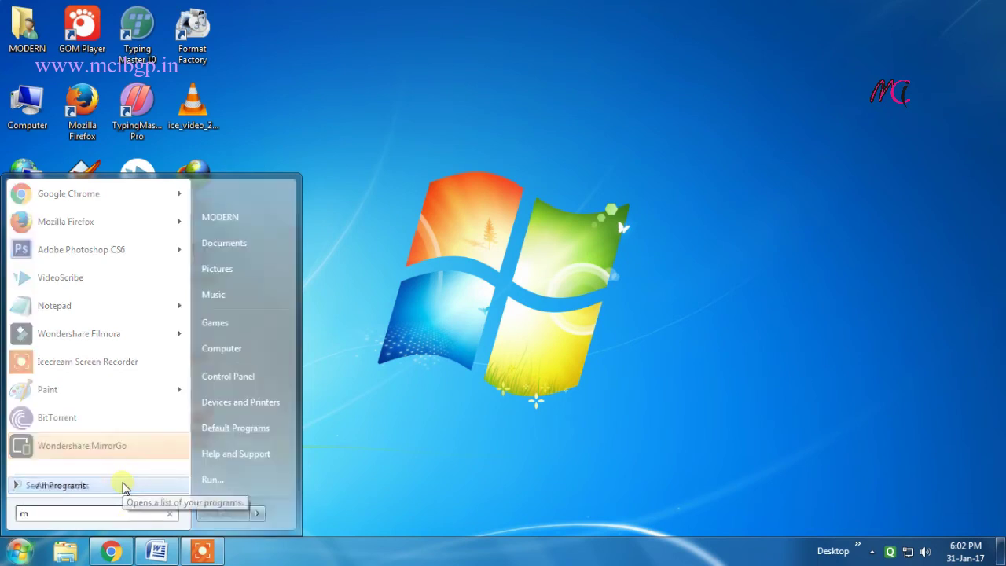
type("ag")
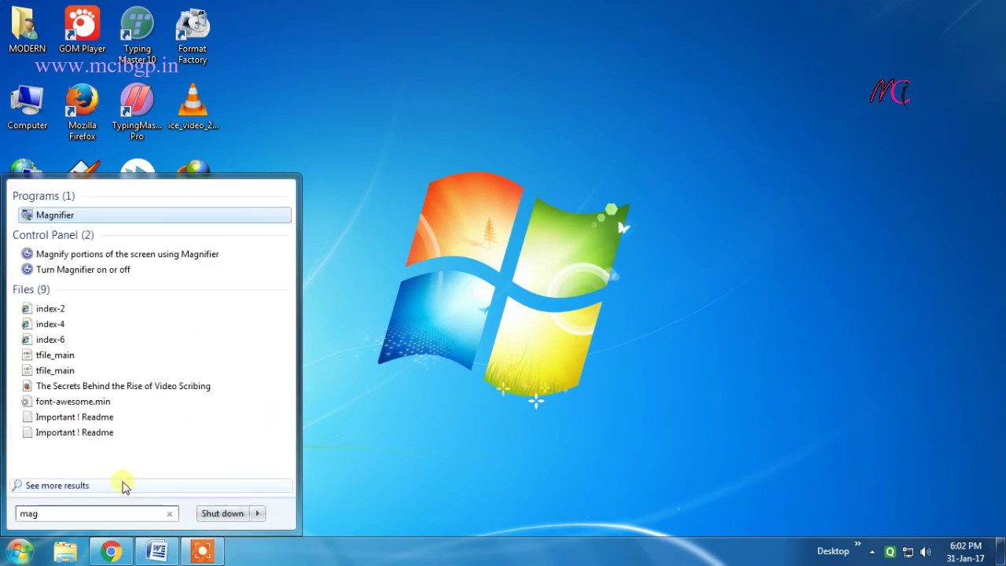
left_click(62, 220)
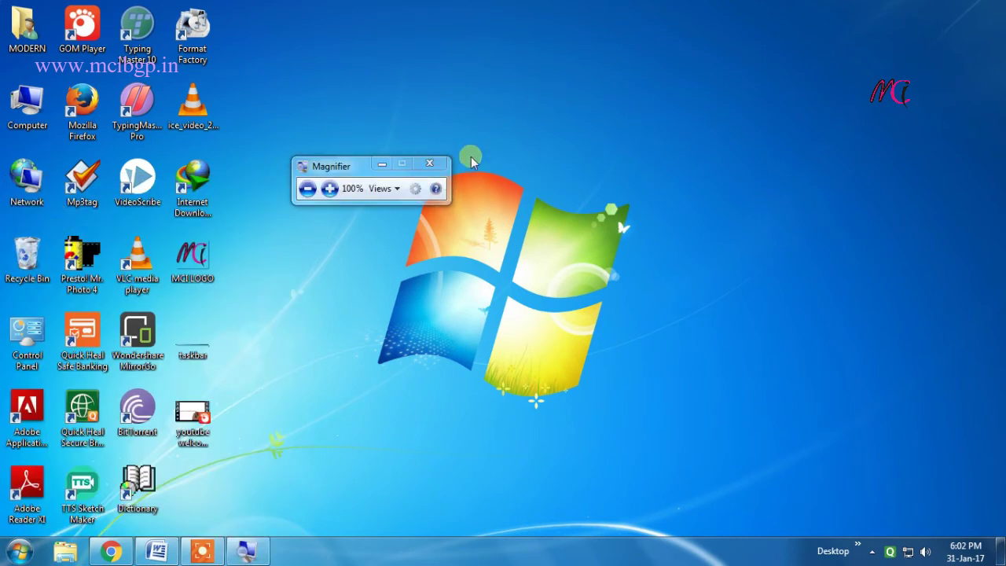
left_click(428, 164)
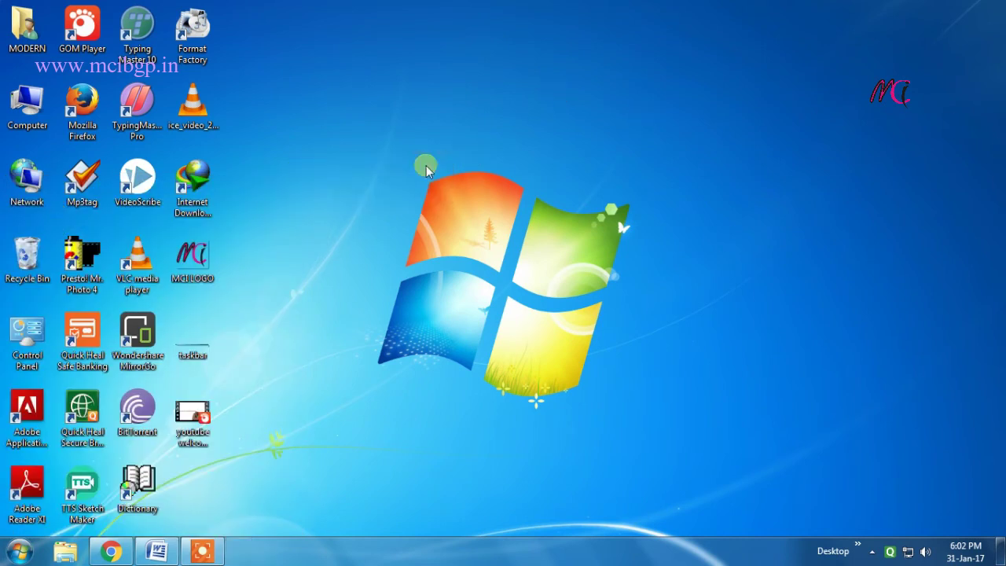
Launch On-Screen Keyboard by searching the programs and files for on scr.
key("super")
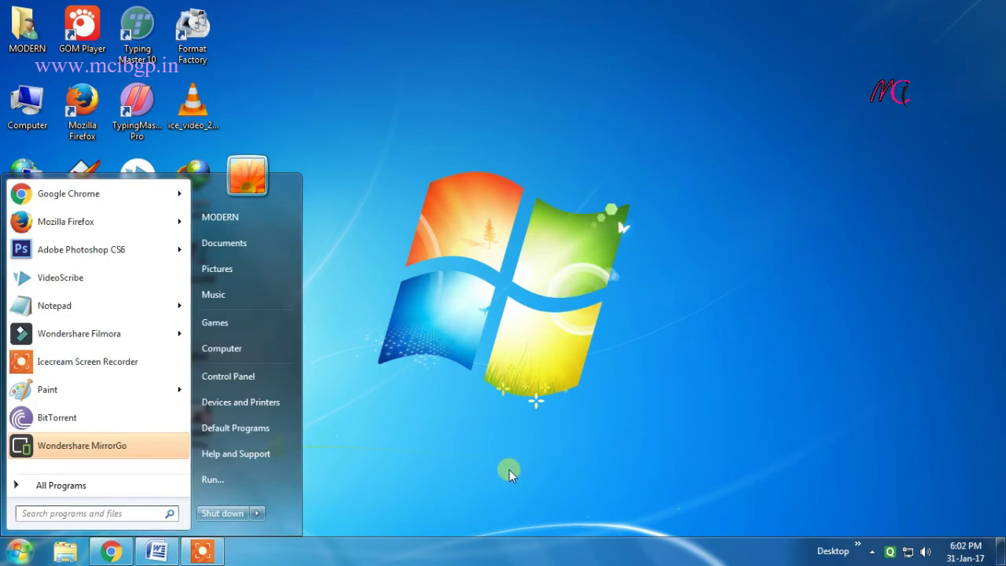
type("on scr")
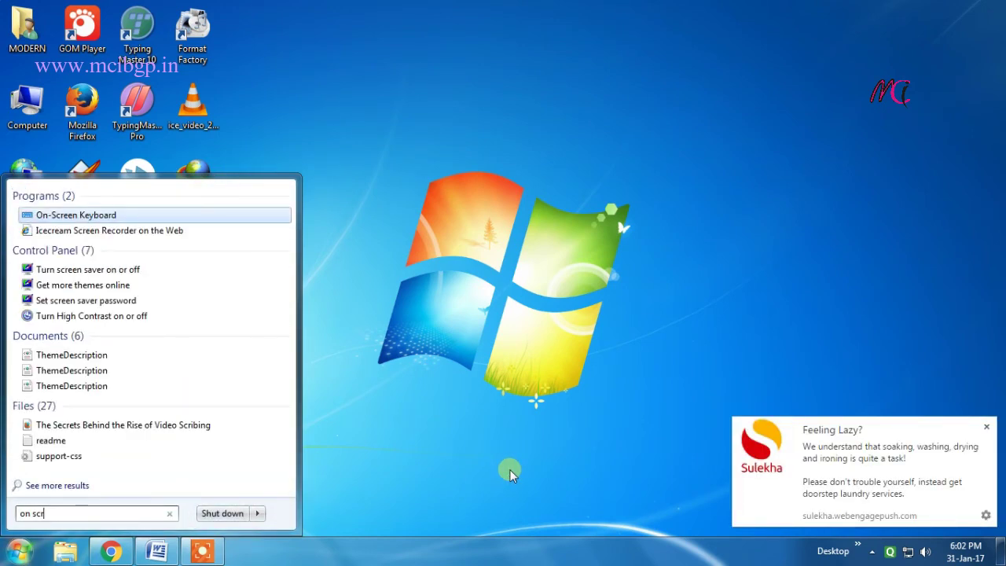
left_click(92, 223)
Open Snipping Tool from the Accessories folder of the installed programs list and cancel the capture.
left_click(20, 550)
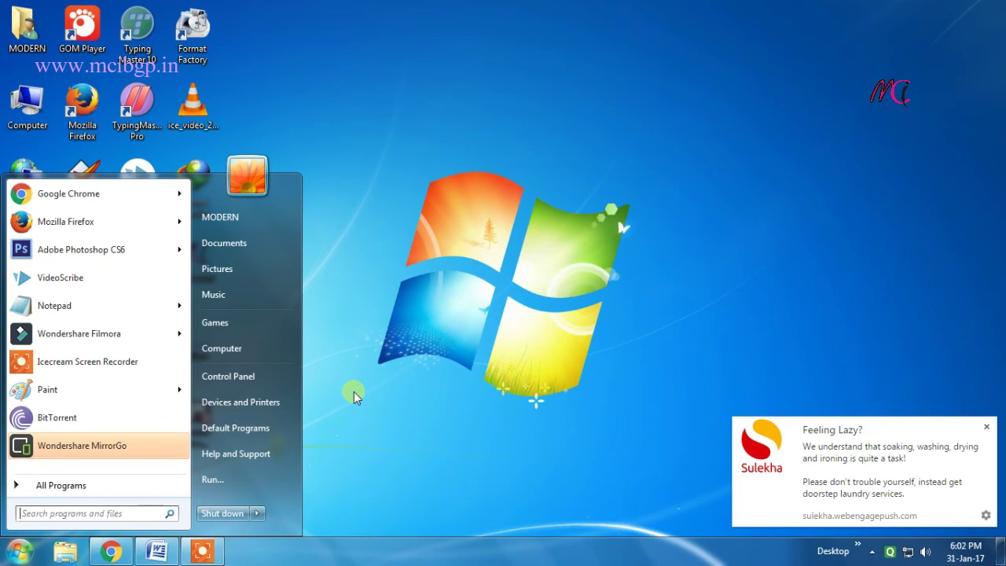
left_click(19, 552)
left_click(19, 552)
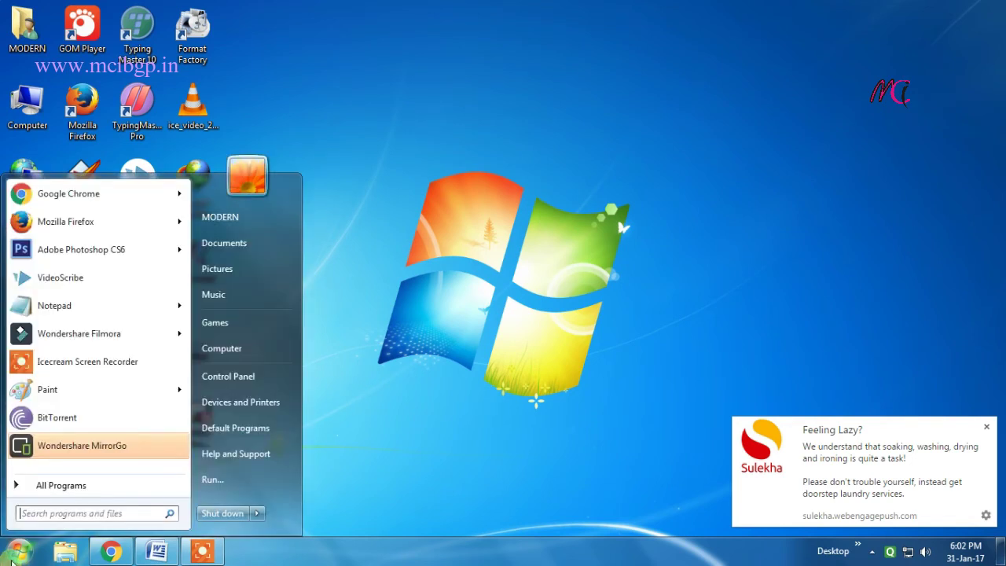
left_click(75, 487)
left_click(79, 188)
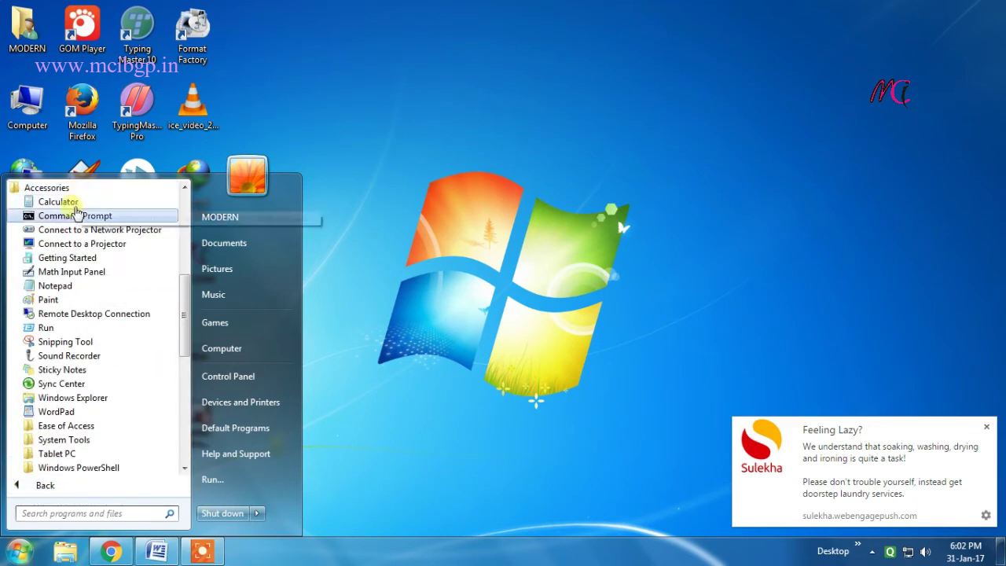
left_click(95, 349)
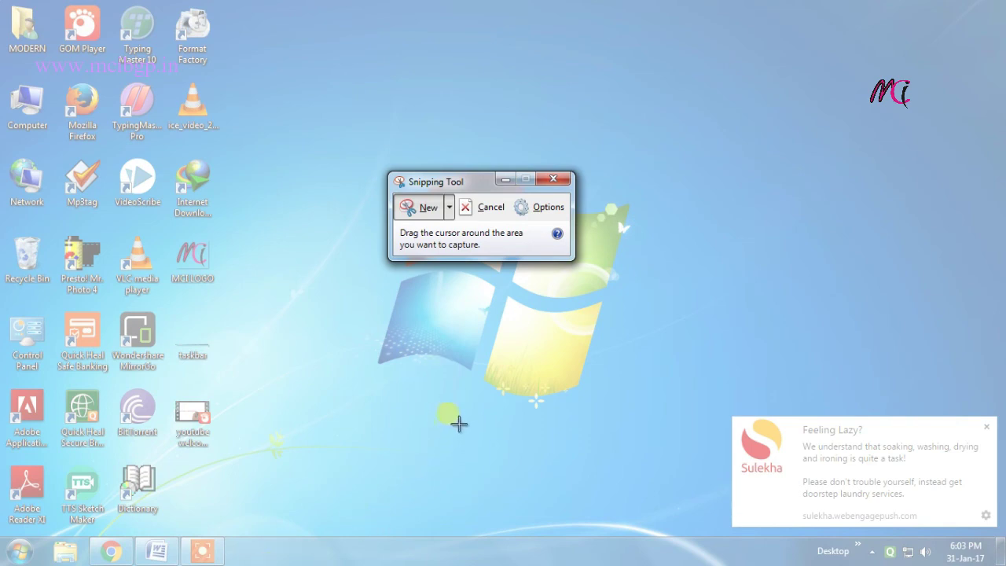
left_click(485, 209)
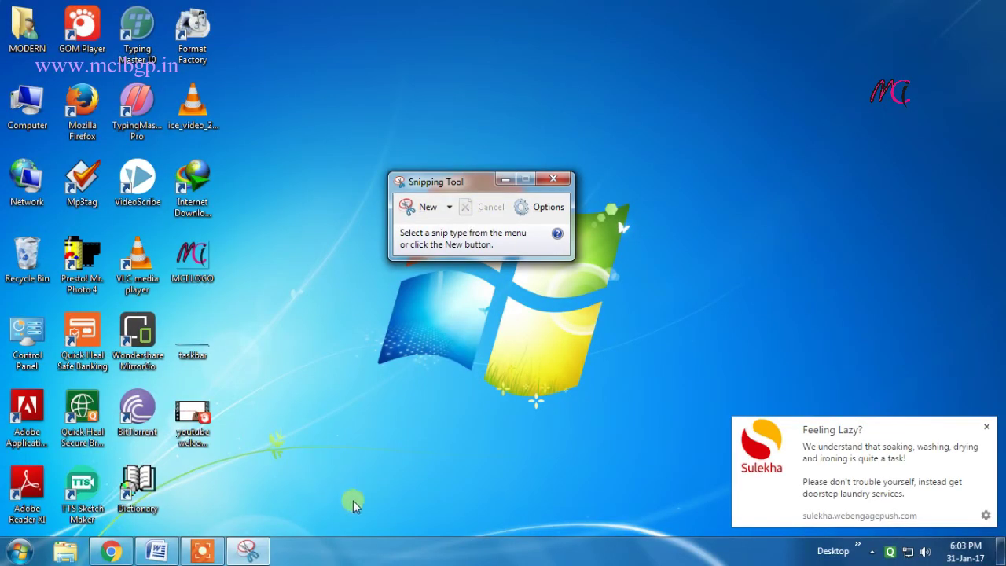
Dismiss the Sulekha notification, pin Snipping Tool to the taskbar, and close its window.
left_click(987, 422)
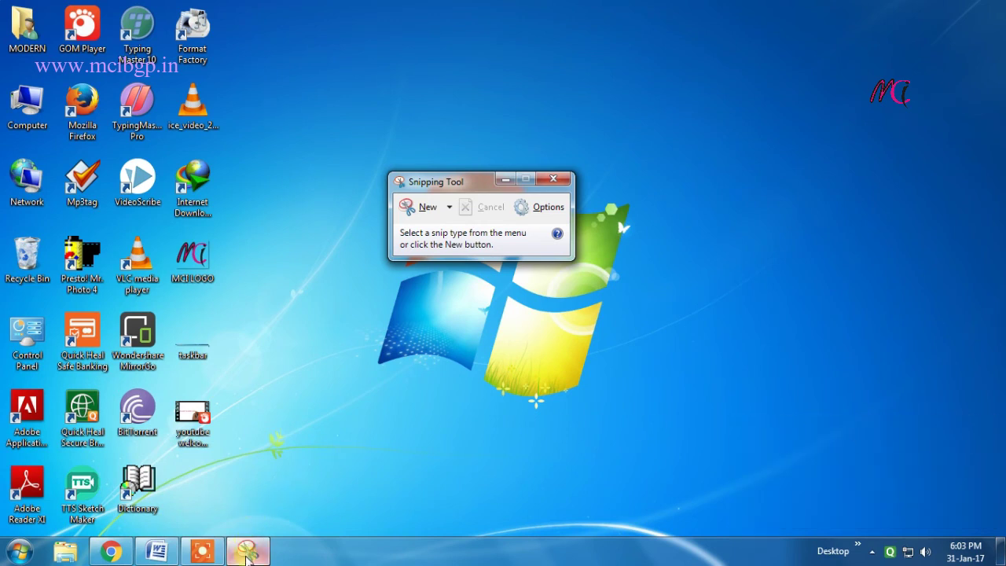
mouse_move(247, 558)
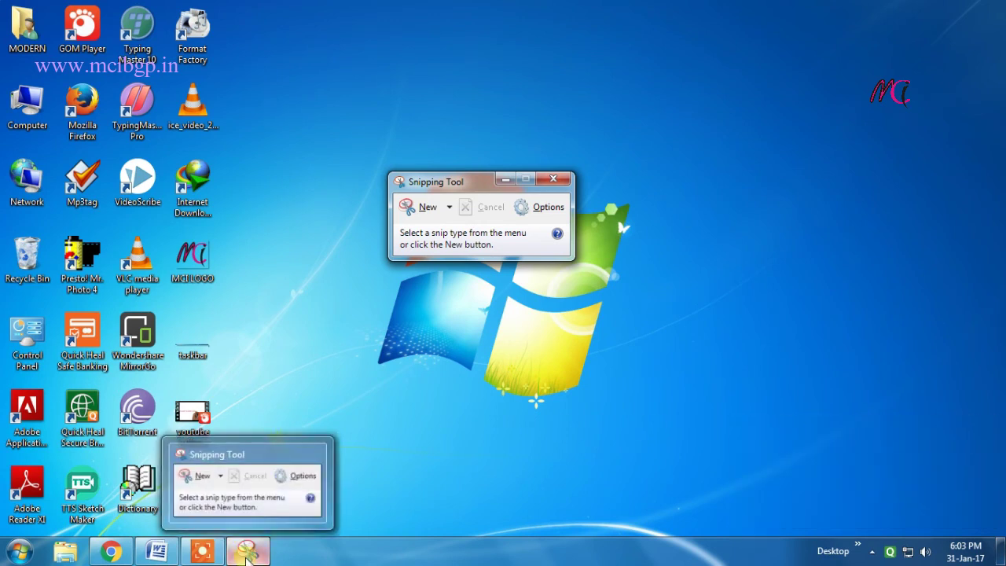
right_click(247, 555)
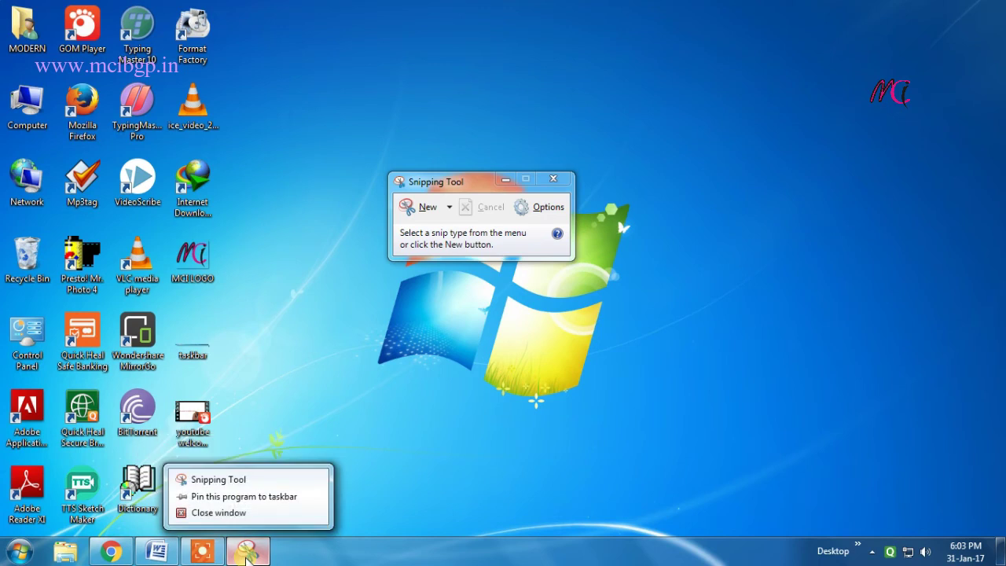
left_click(232, 499)
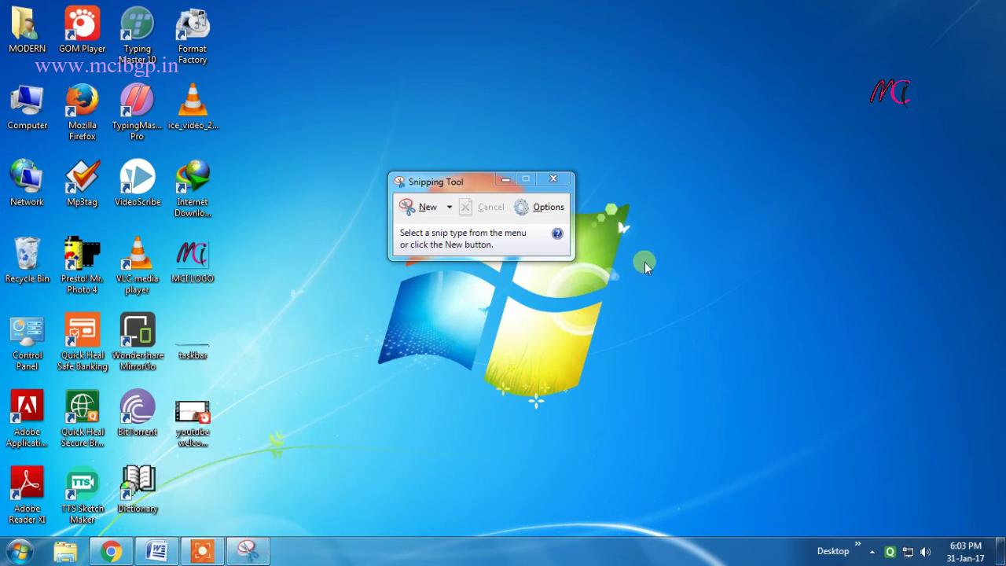
left_click(565, 182)
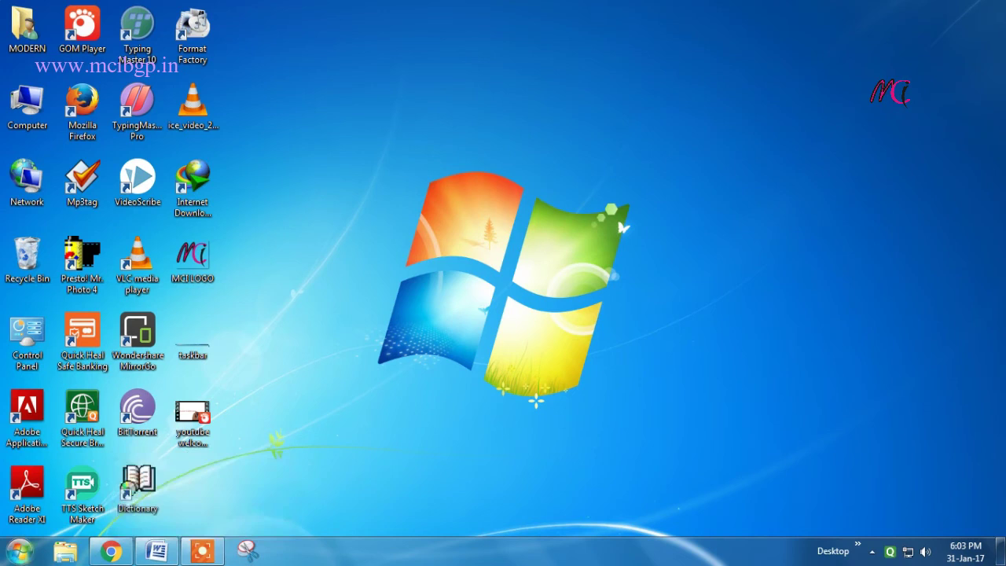
Launch Calculator by searching for cal, pin it to the taskbar, and close its window.
left_click(18, 552)
type("cal")
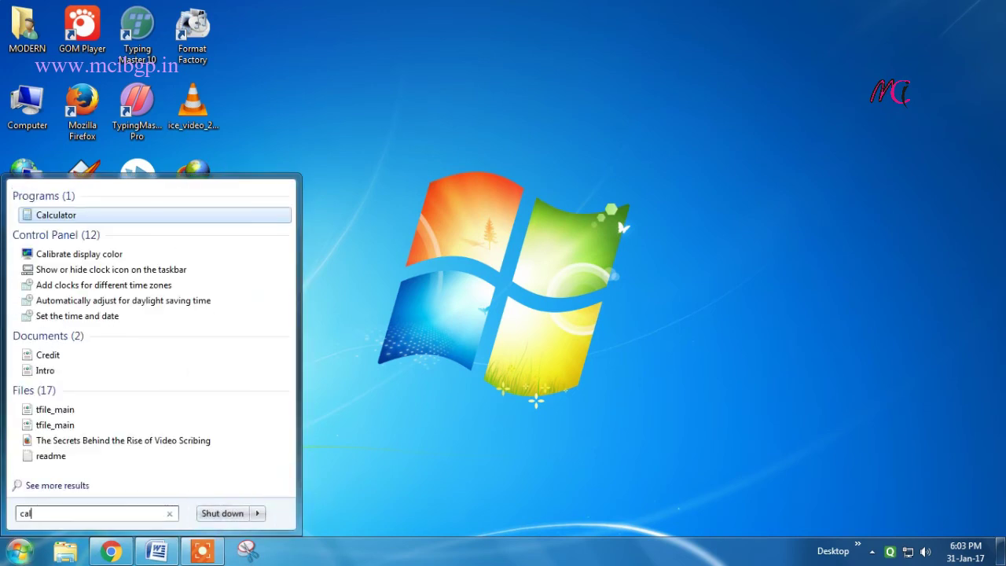
left_click(58, 220)
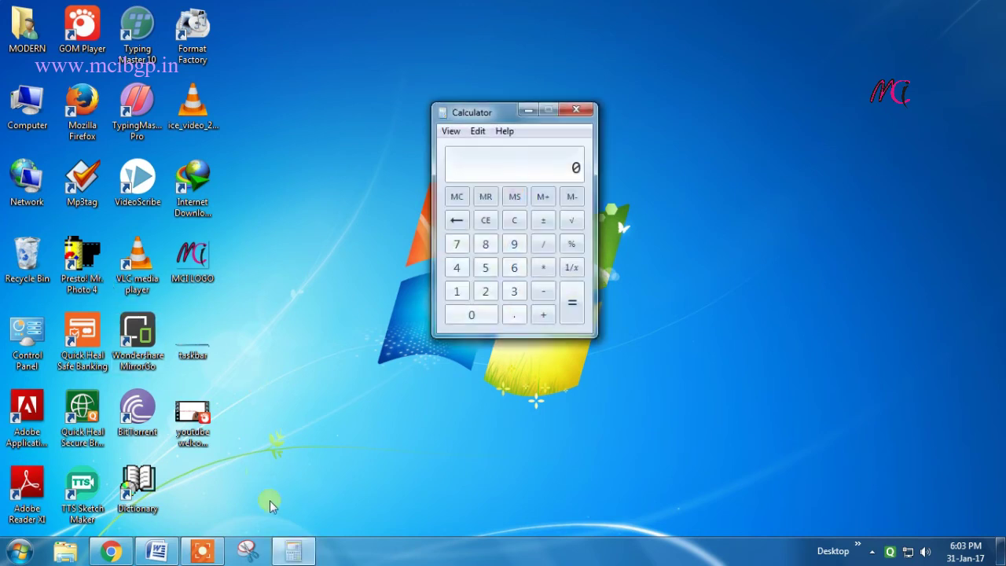
right_click(294, 551)
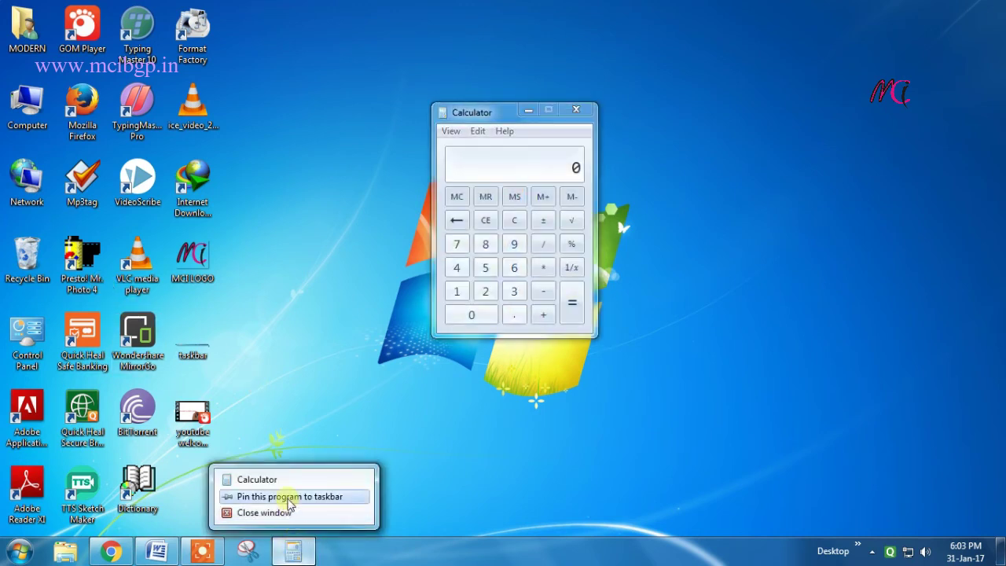
left_click(290, 497)
left_click(577, 110)
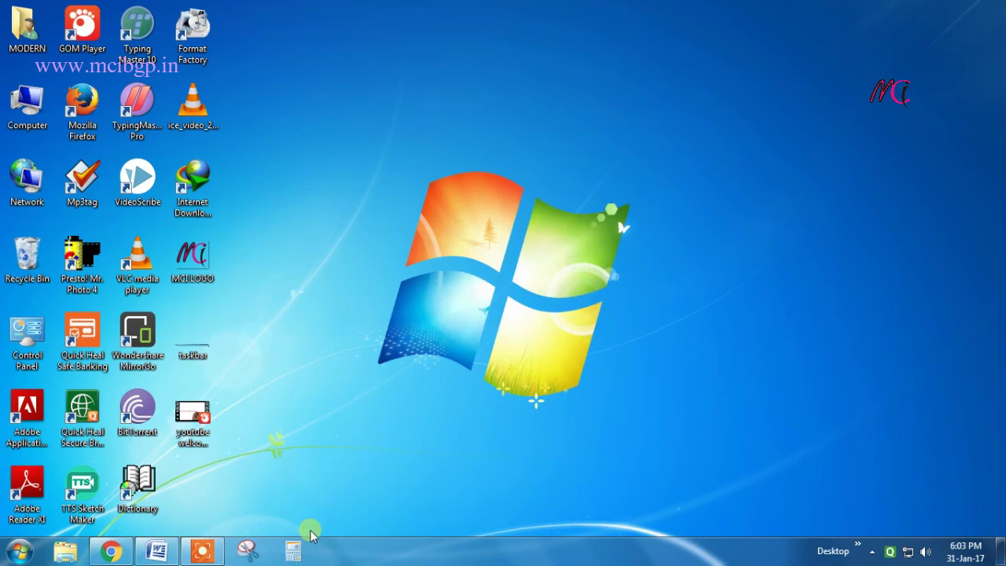
Launch On-Screen Keyboard by searching for on sc, and move its window up to the middle of the desktop.
left_click(20, 553)
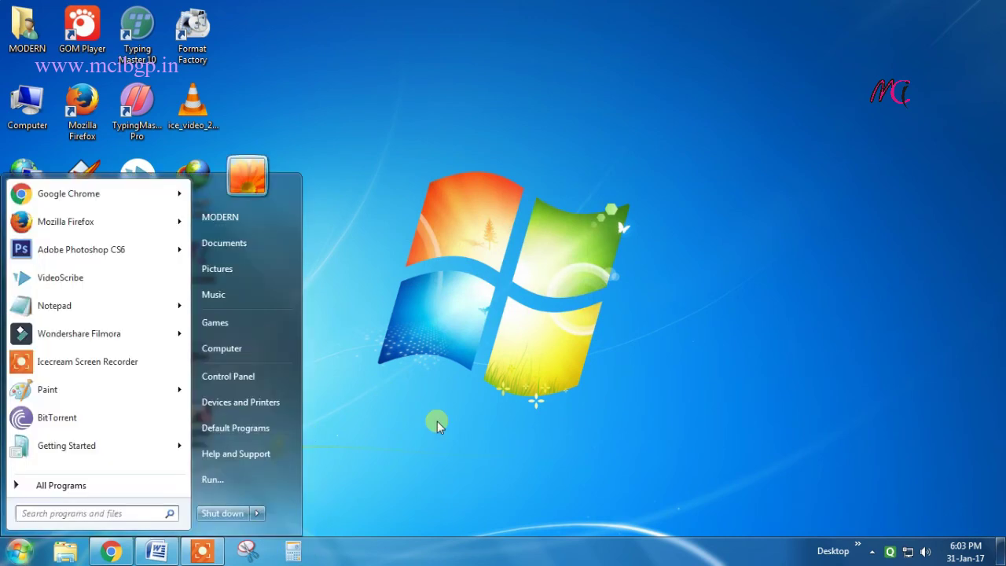
type("on sc")
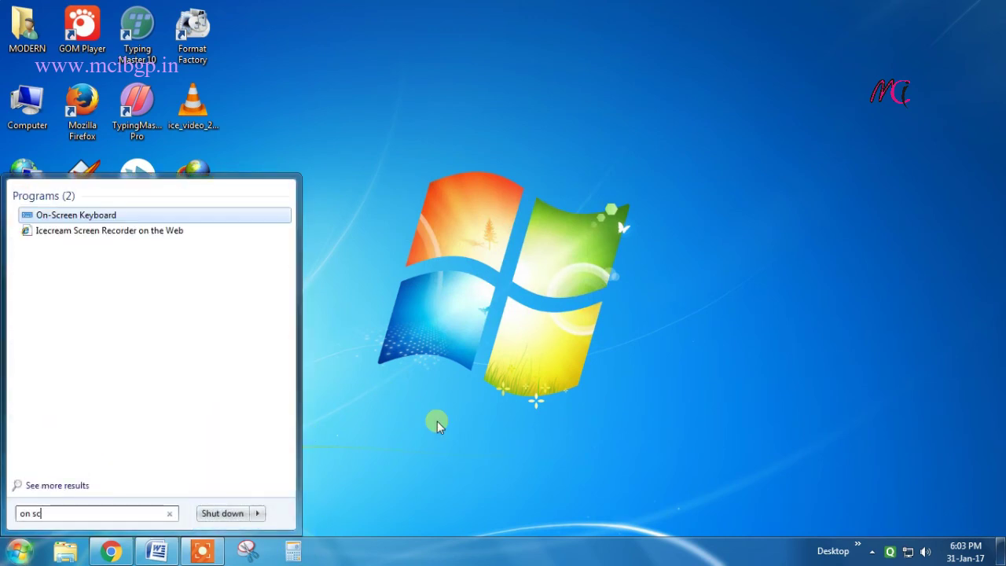
left_click(76, 215)
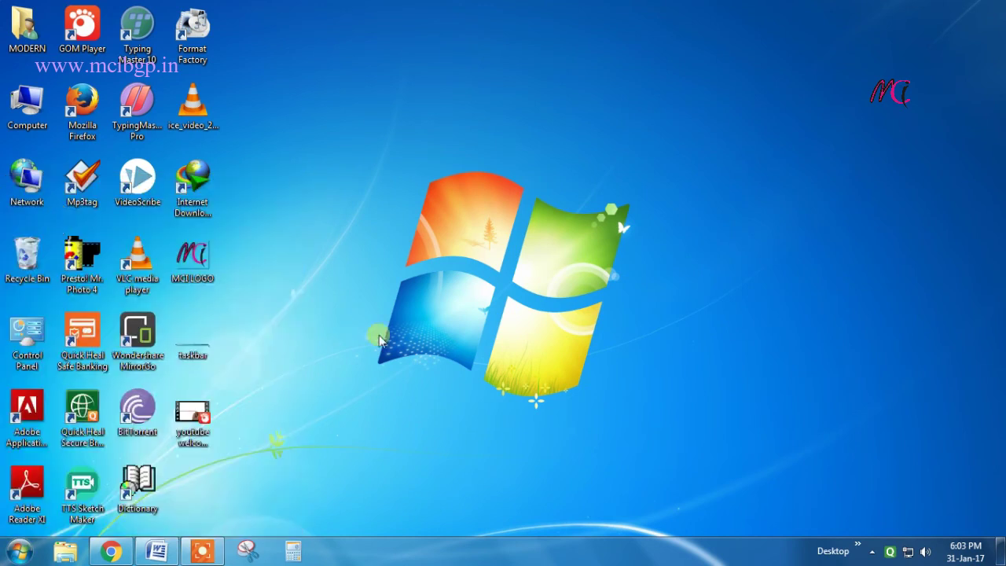
mouse_move(339, 554)
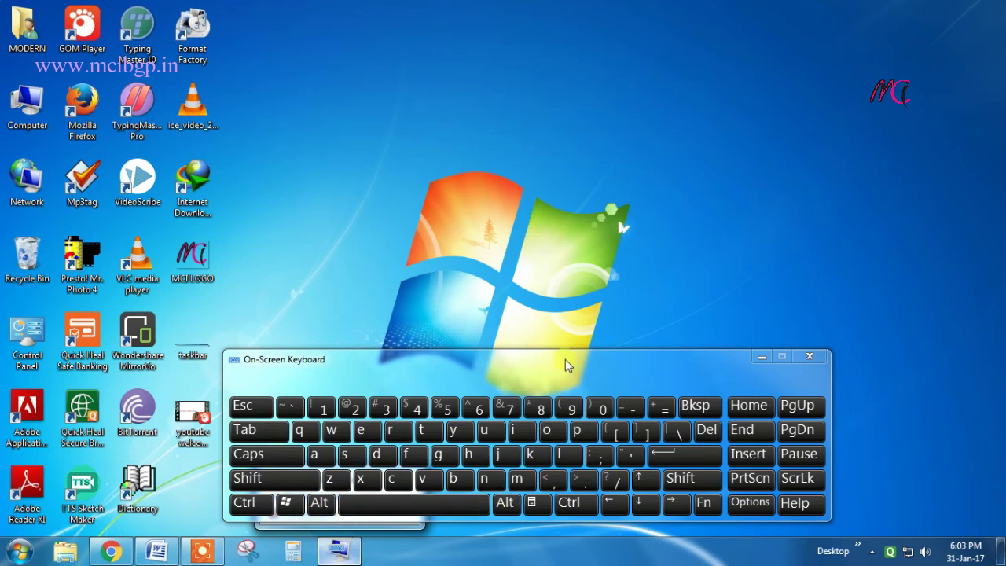
left_click_drag(571, 367, 605, 188)
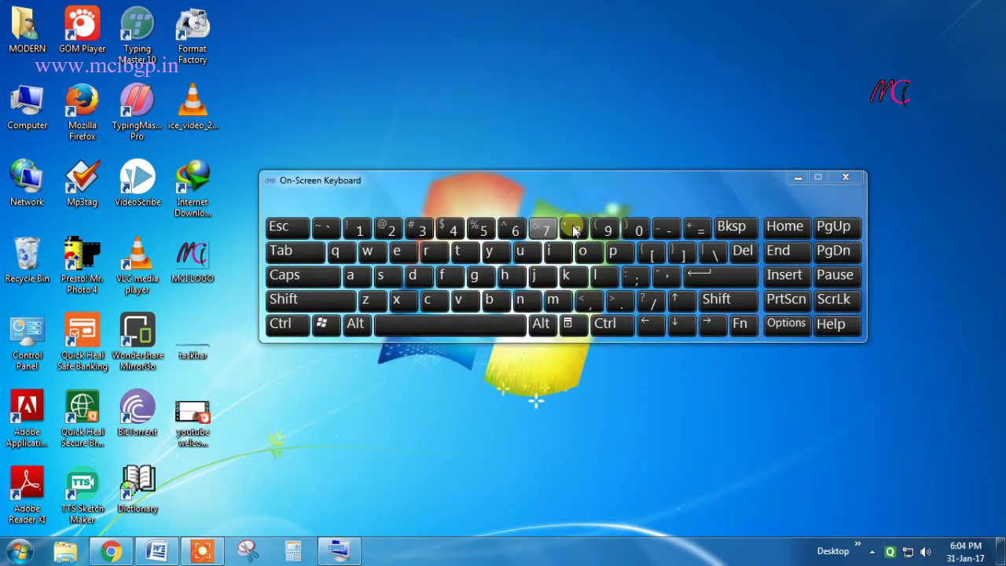
Pin On-Screen Keyboard to the taskbar and close its window.
right_click(334, 555)
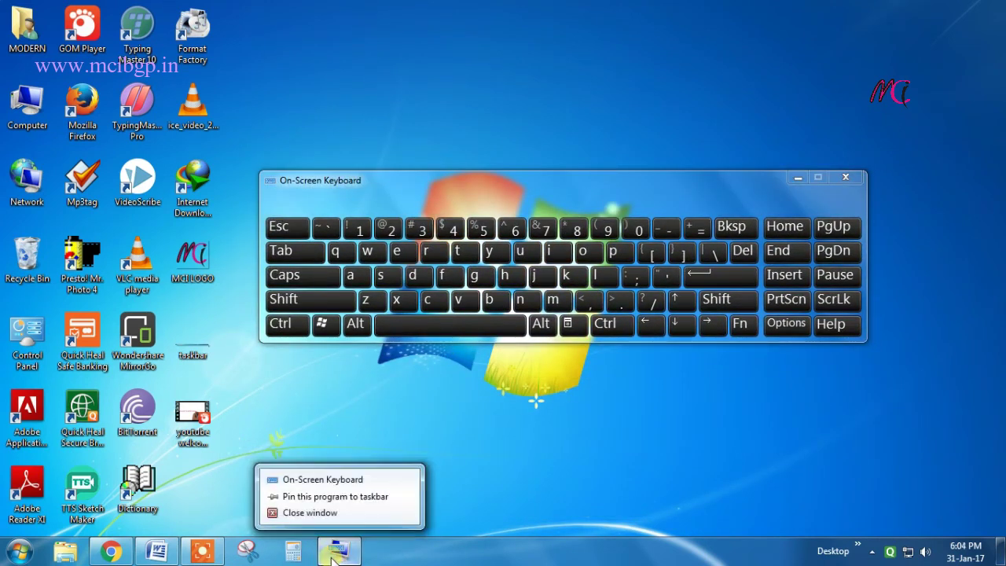
left_click(343, 500)
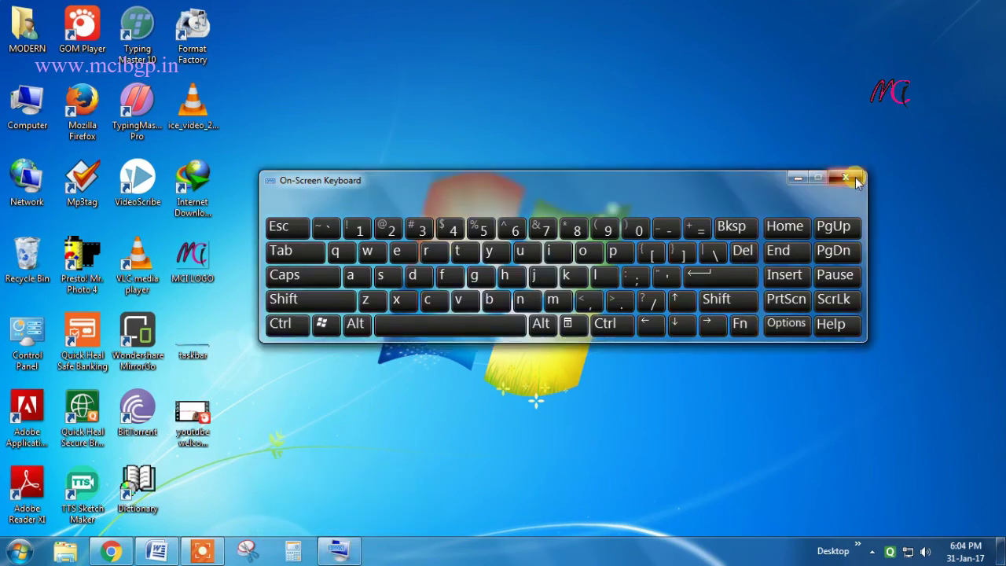
left_click(855, 180)
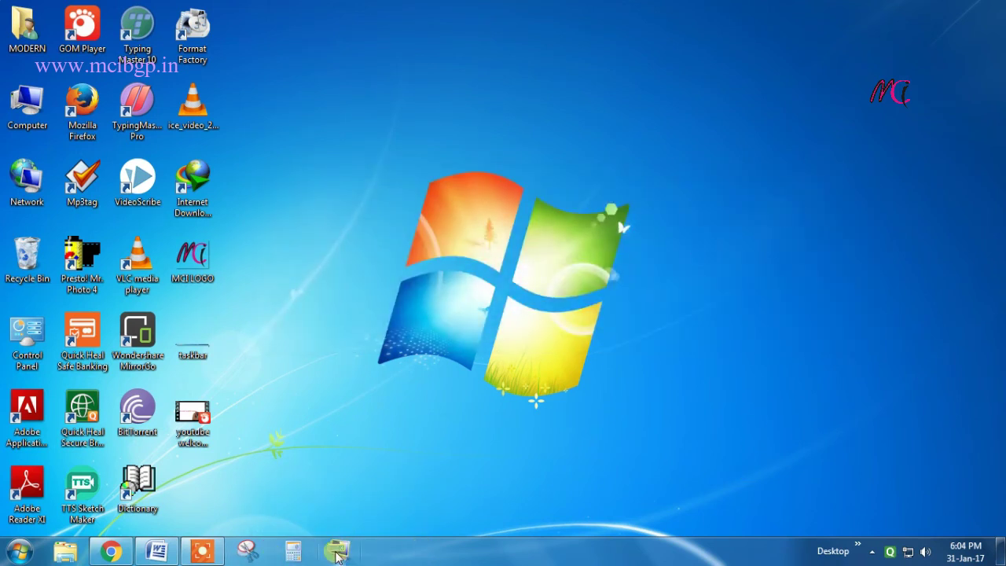
Unpin On-Screen Keyboard, Calculator and Snipping Tool from the taskbar.
left_click_drag(338, 555, 350, 555)
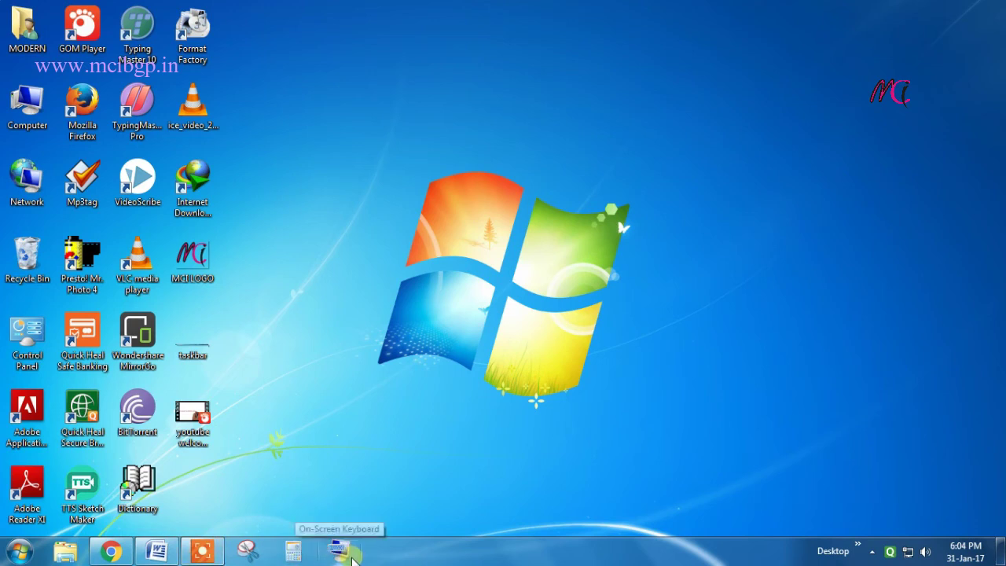
right_click(342, 555)
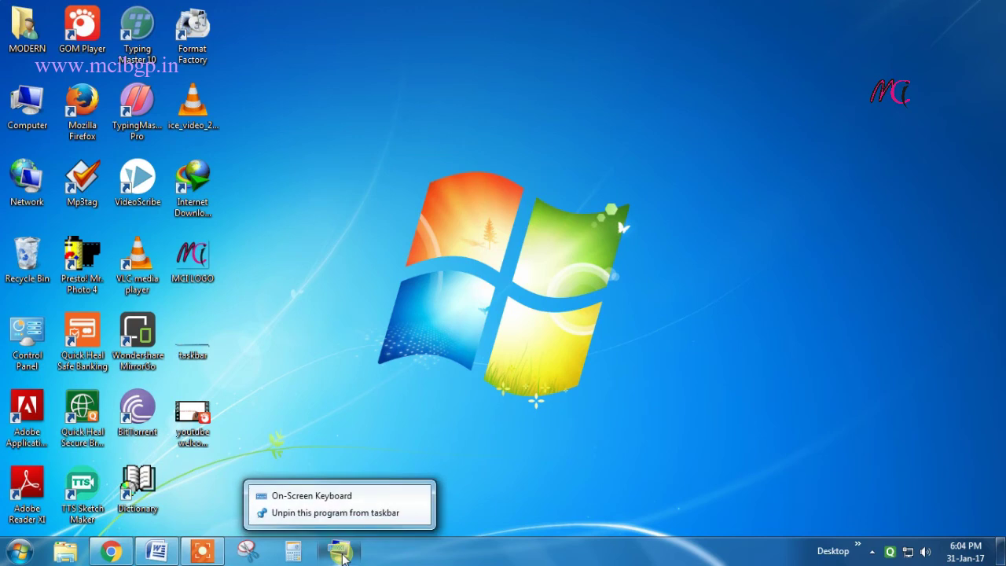
left_click(325, 513)
right_click(292, 550)
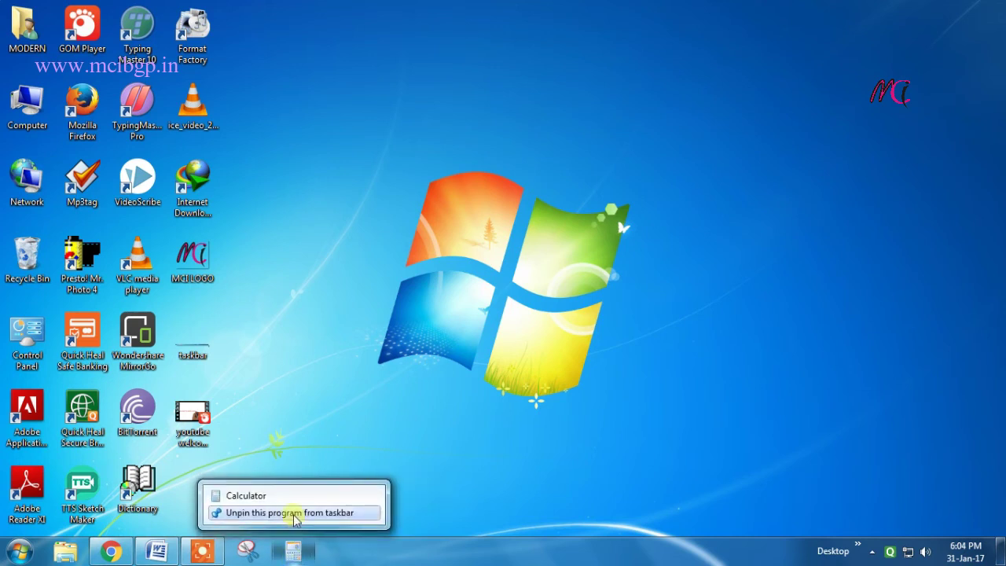
left_click(295, 514)
right_click(248, 553)
left_click(244, 514)
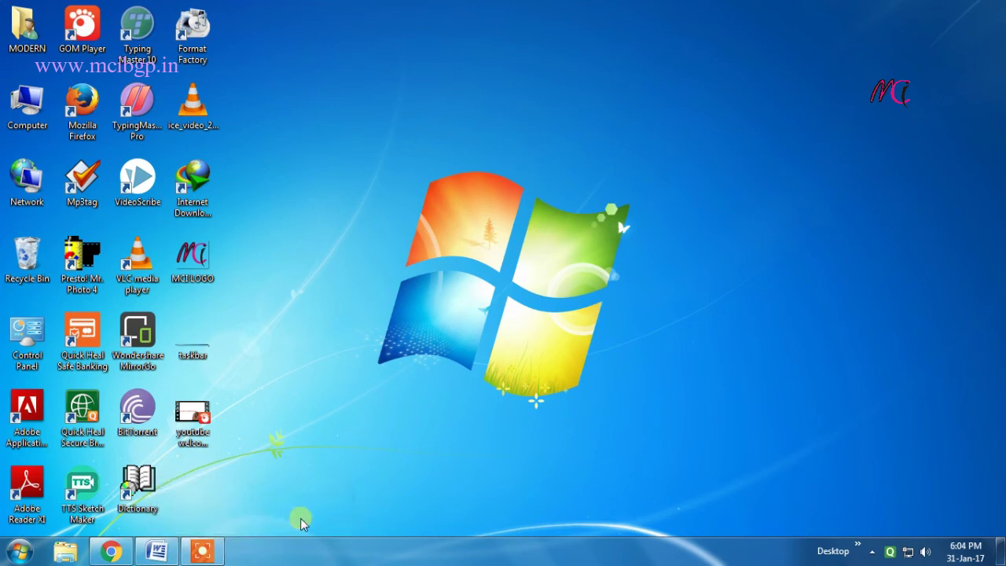
Refresh the desktop twice.
right_click(352, 135)
left_click(407, 179)
right_click(286, 157)
left_click(356, 200)
Open the Start menu's properties dialog and move it to the middle of the desktop.
left_click(19, 551)
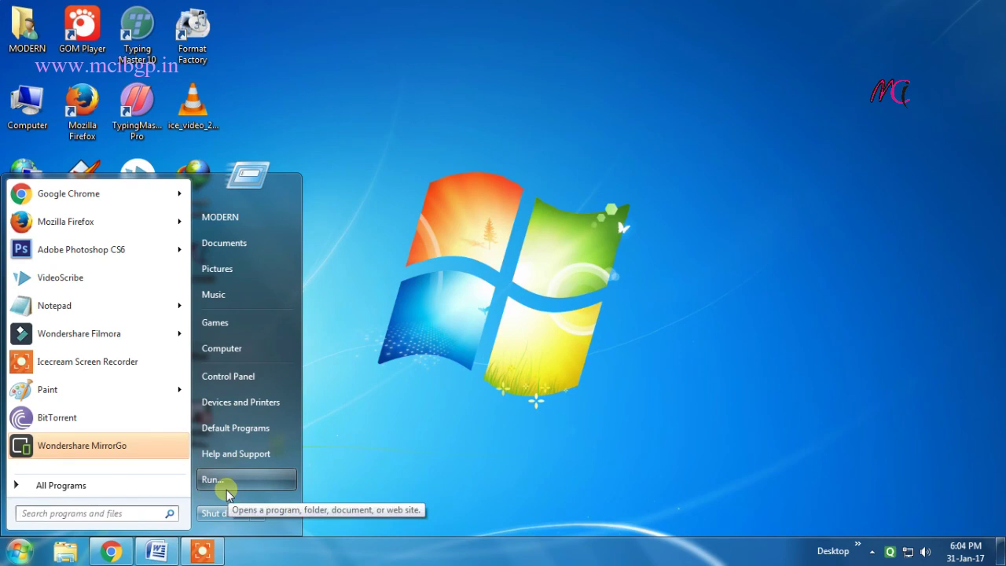
key("Escape")
left_click(19, 551)
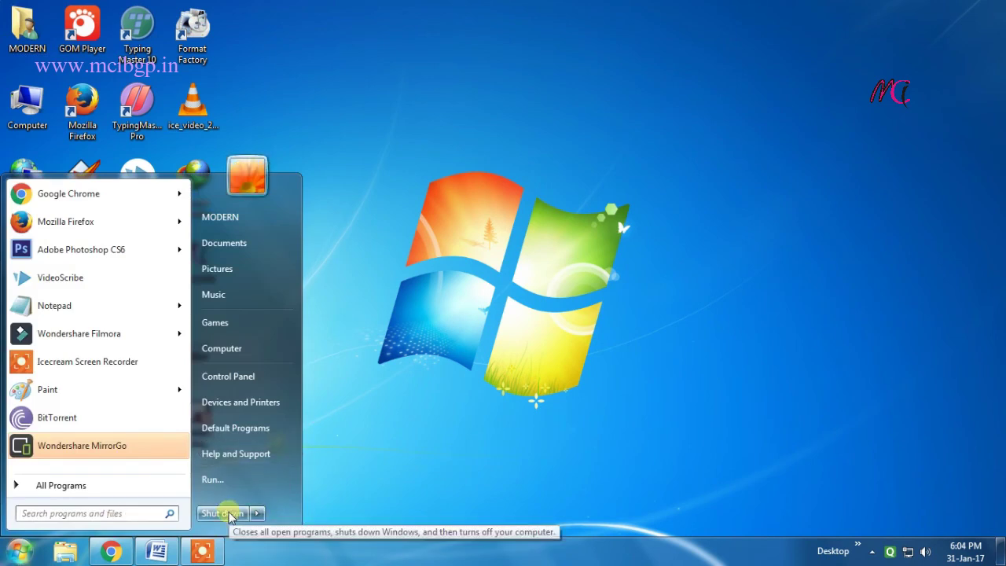
mouse_move(246, 517)
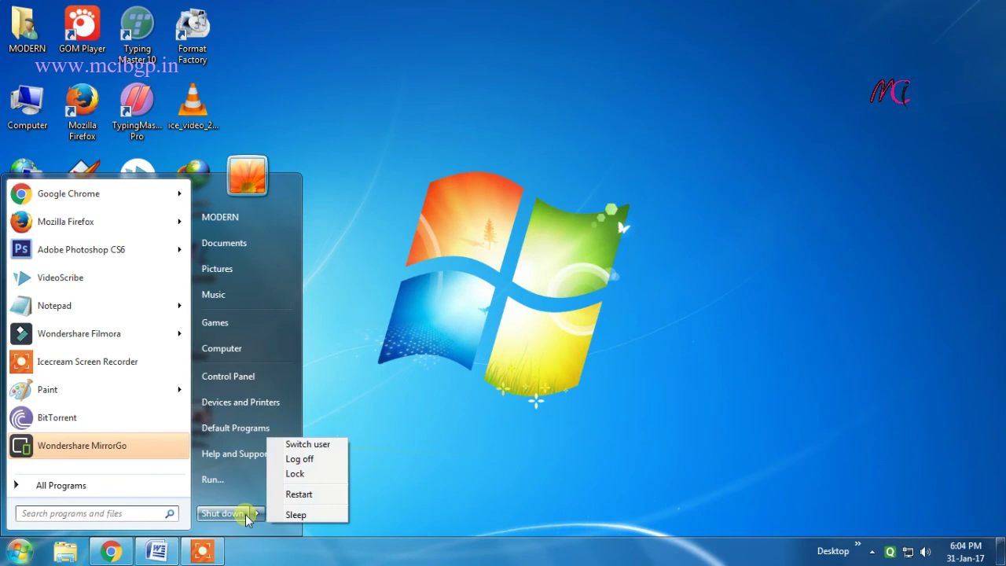
right_click(244, 515)
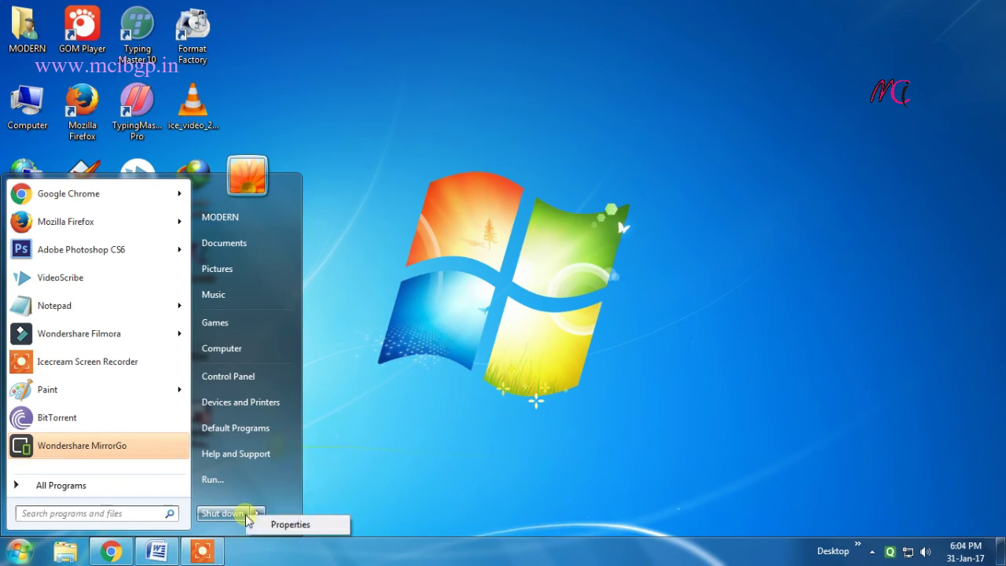
left_click(290, 525)
left_click_drag(206, 201, 528, 119)
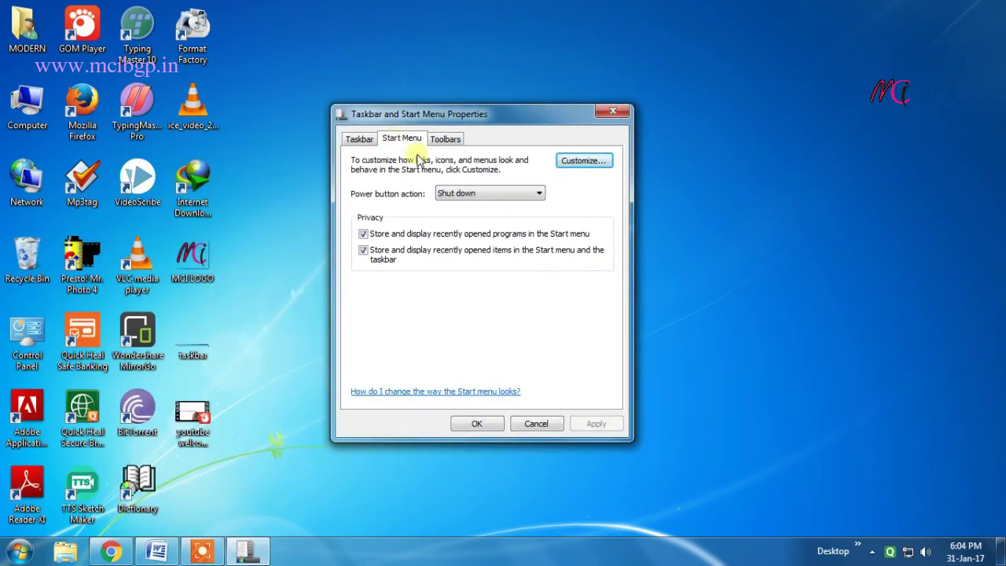
Disable the Run command in the Start menu customization, apply the change, and check the Start menu.
left_click(585, 162)
left_click_drag(602, 213, 603, 373)
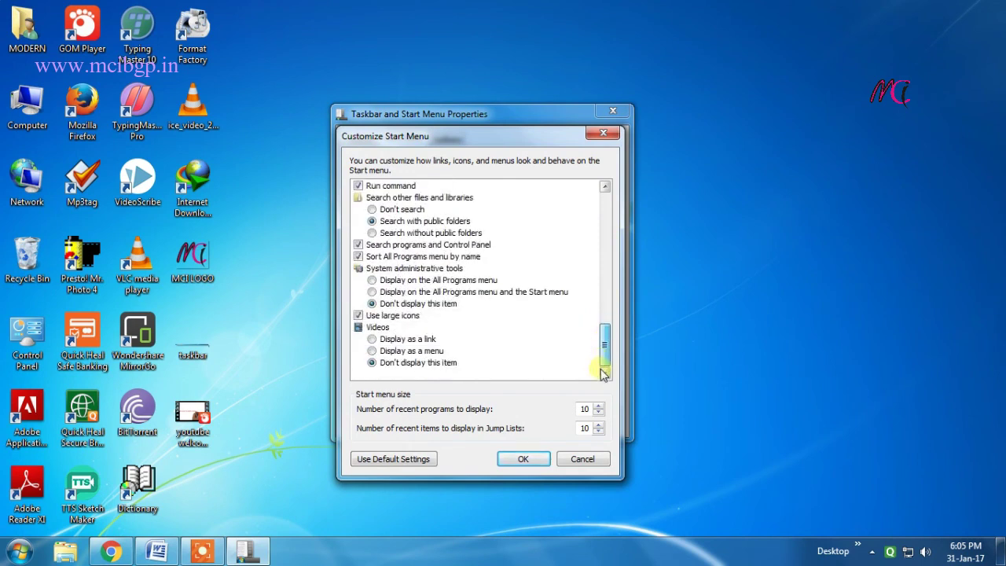
left_click(358, 187)
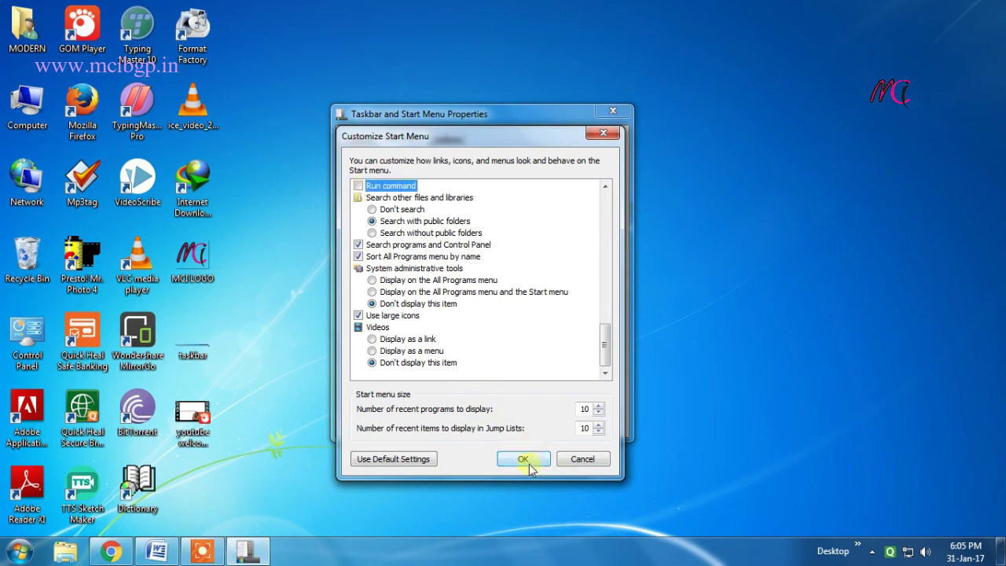
left_click(522, 459)
left_click(598, 423)
left_click(19, 551)
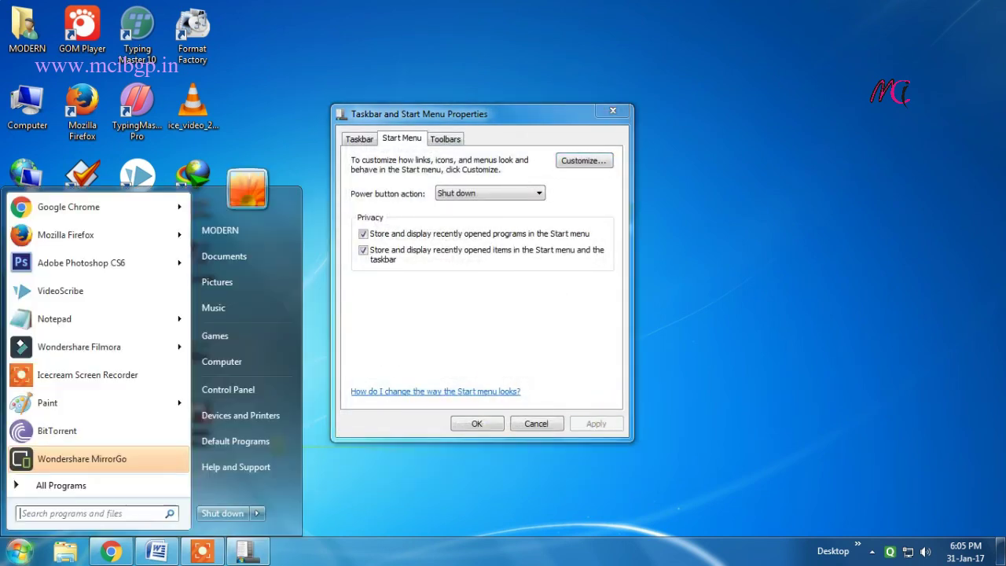
Enable the Run command again in the Start menu customization and check the Start menu.
right_click(227, 512)
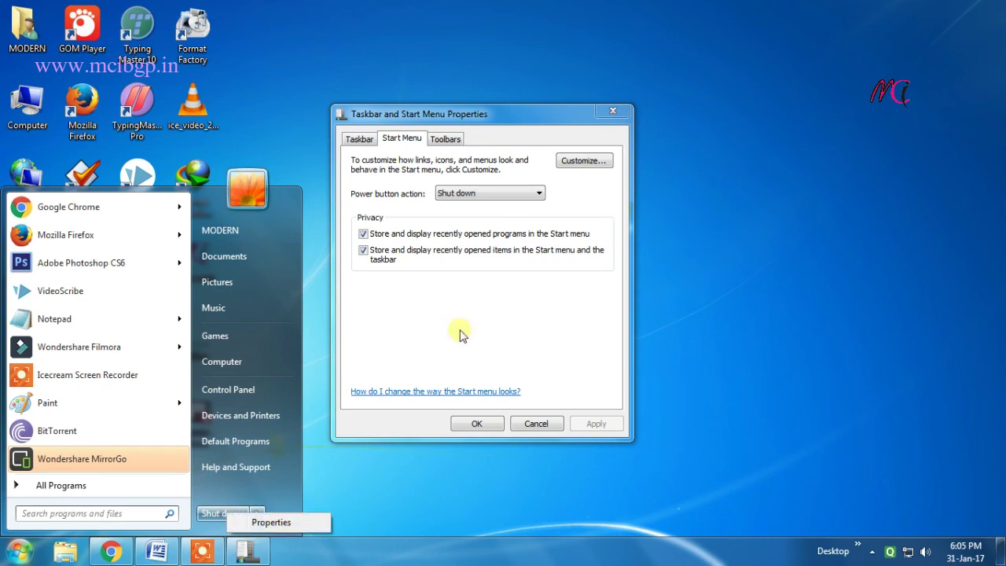
left_click_drag(409, 115, 431, 95)
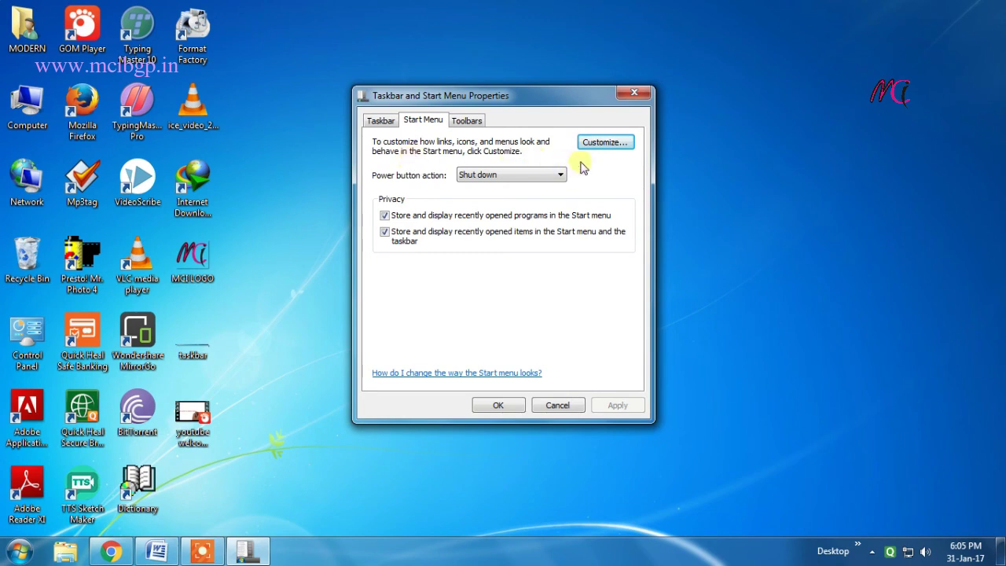
left_click(605, 143)
left_click_drag(625, 202, 619, 352)
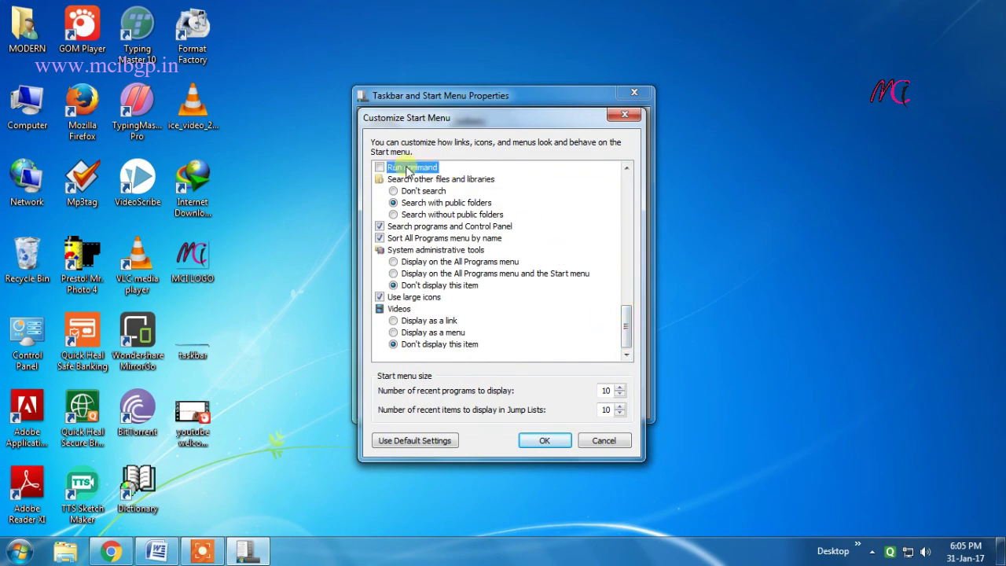
left_click(545, 442)
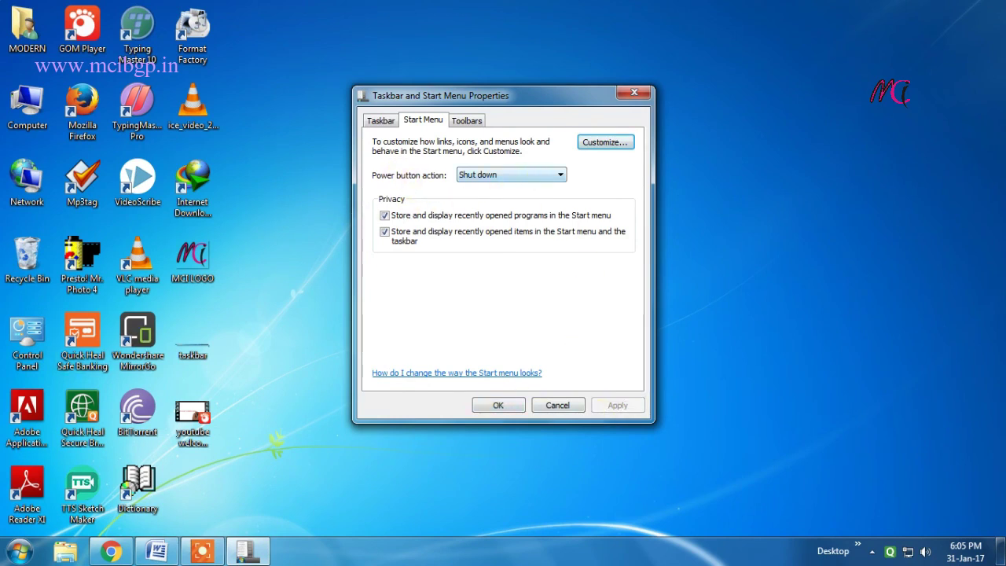
key("super")
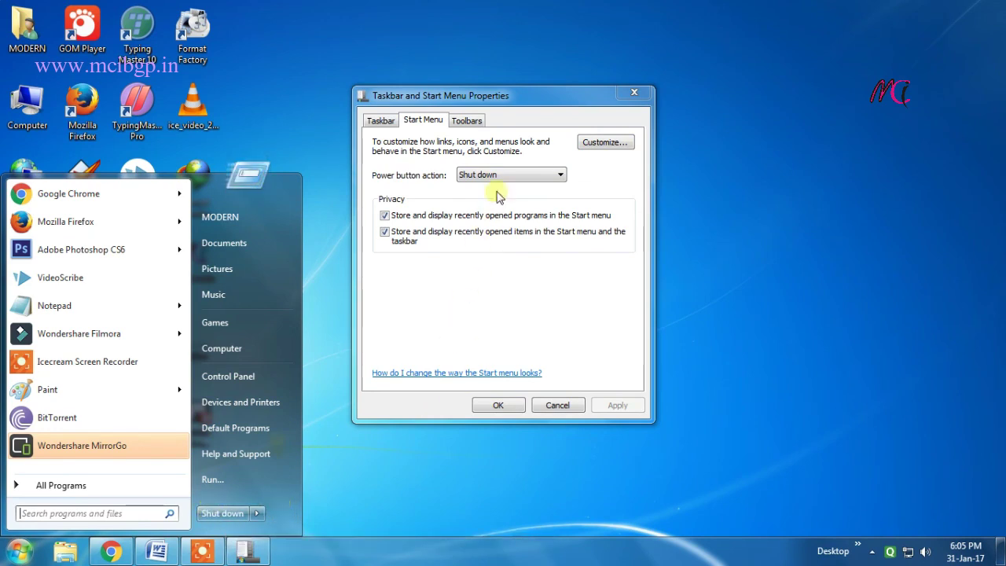
Confirm and close the Taskbar and Start Menu Properties dialog, check the Start menu once more, and refresh the desktop.
left_click(498, 406)
key("super")
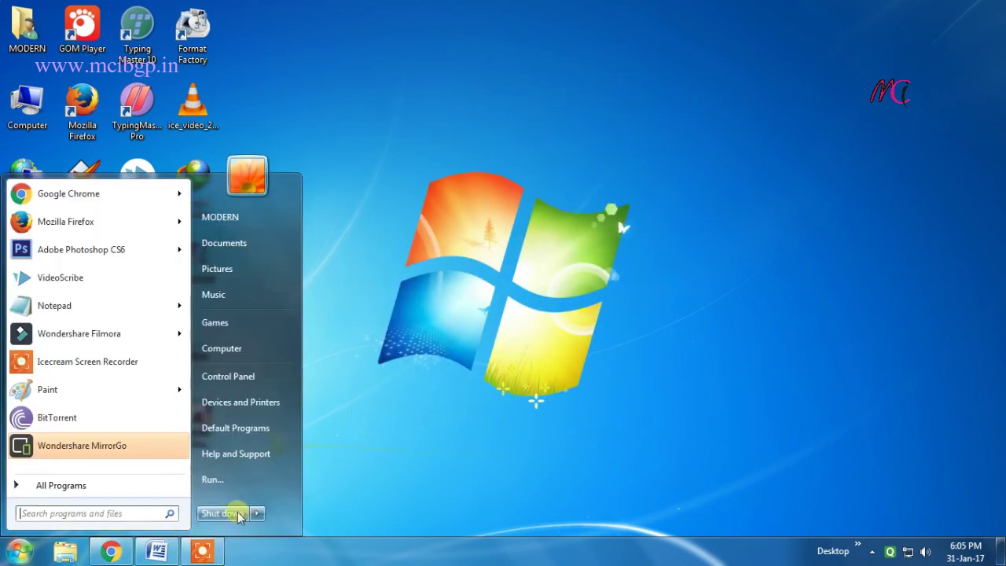
left_click(424, 157)
right_click(426, 114)
left_click(472, 159)
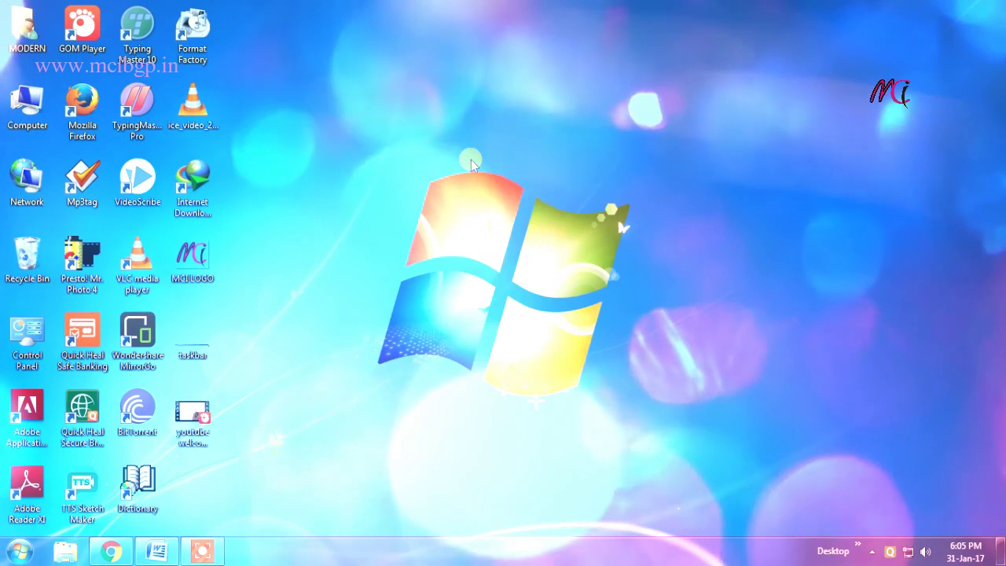